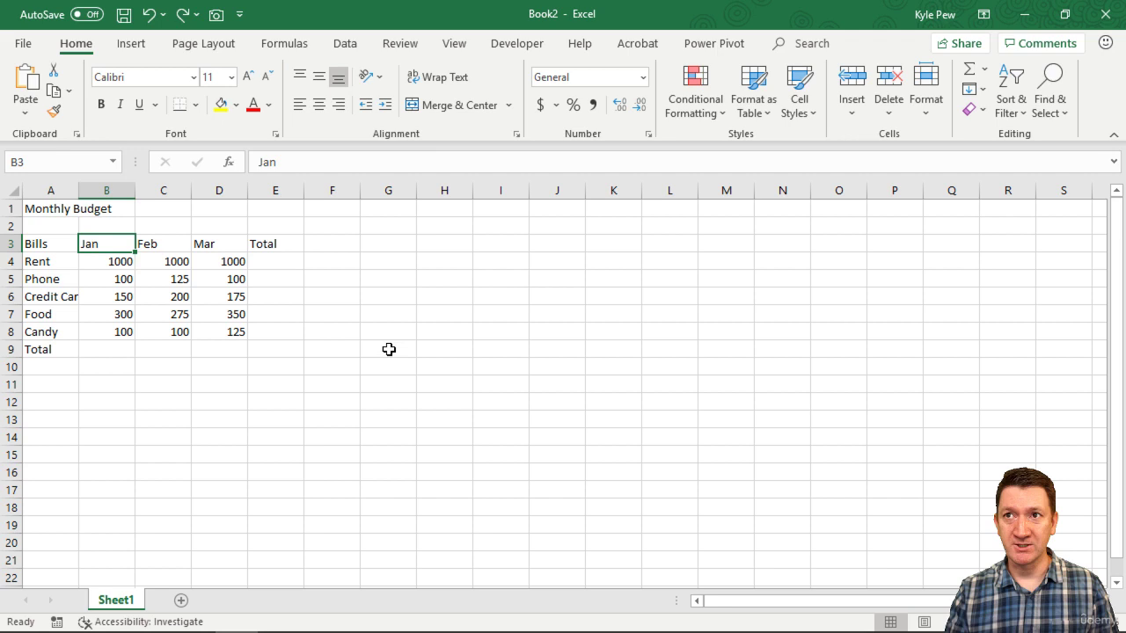
Select the bill names, the row 3 headers and the amounts block B4:D8, ending on the Jan header B3.
drag(51, 246, 56, 354)
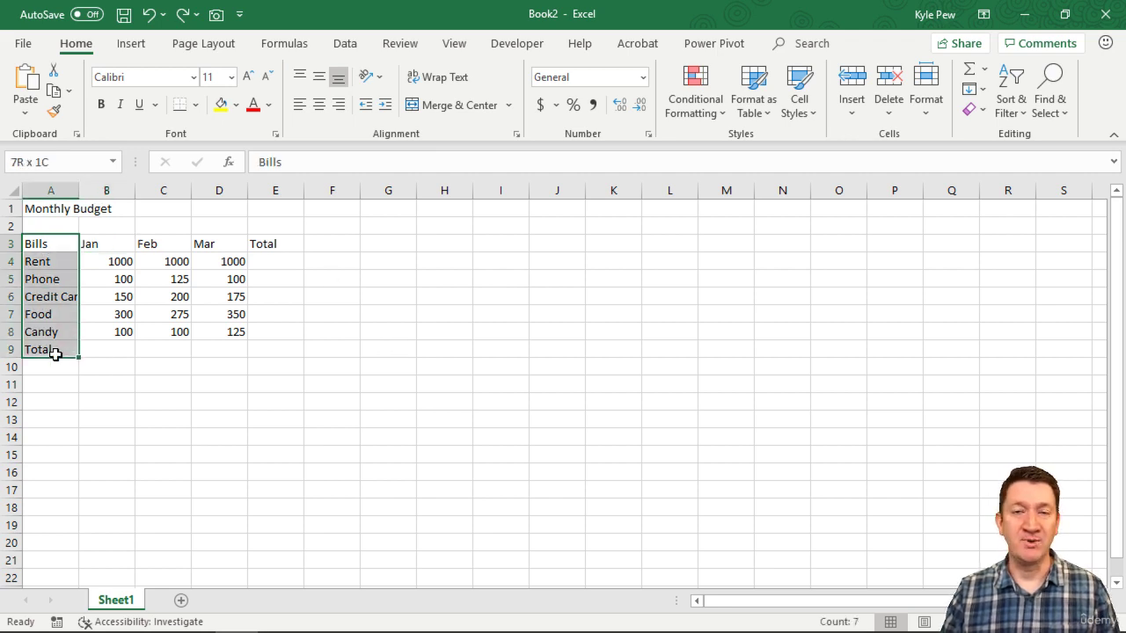
drag(88, 244, 268, 244)
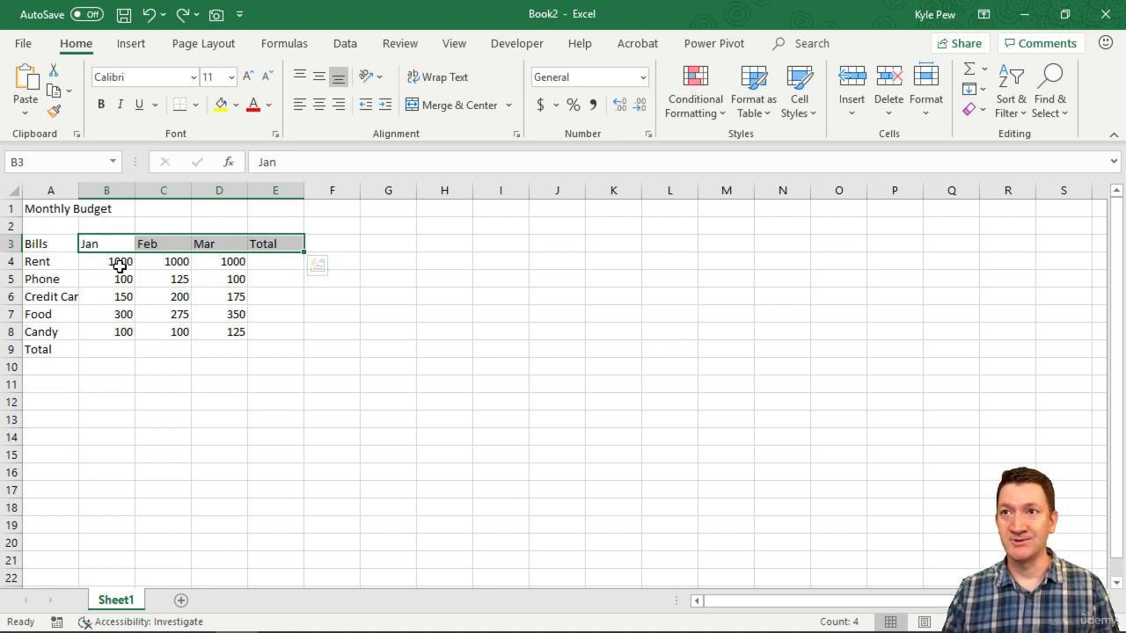
drag(118, 263, 206, 330)
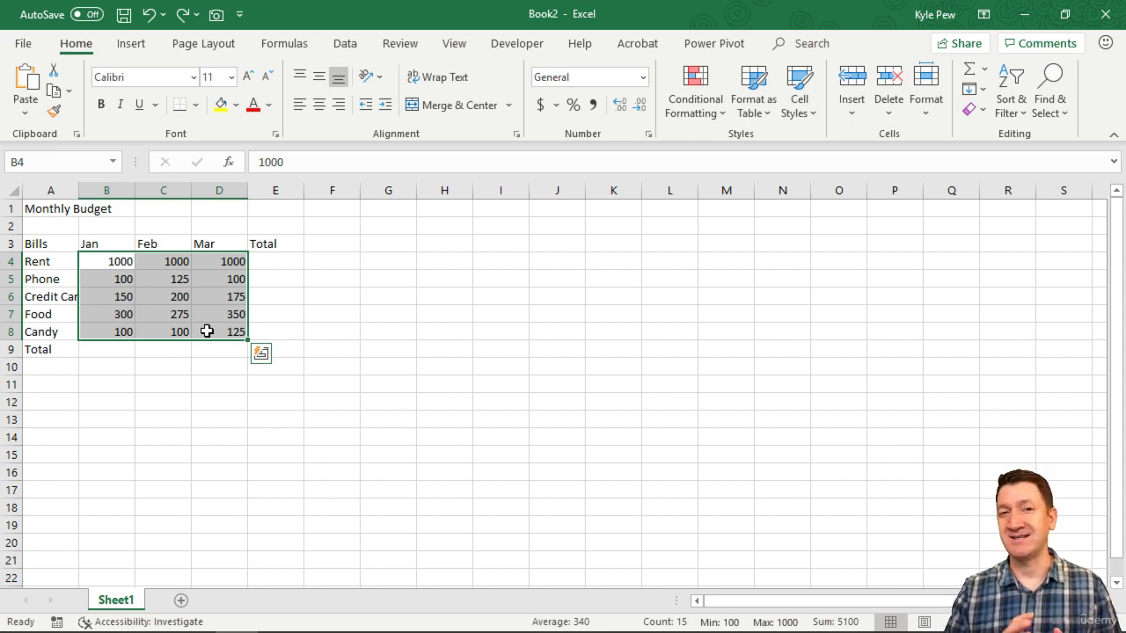
drag(132, 243, 211, 245)
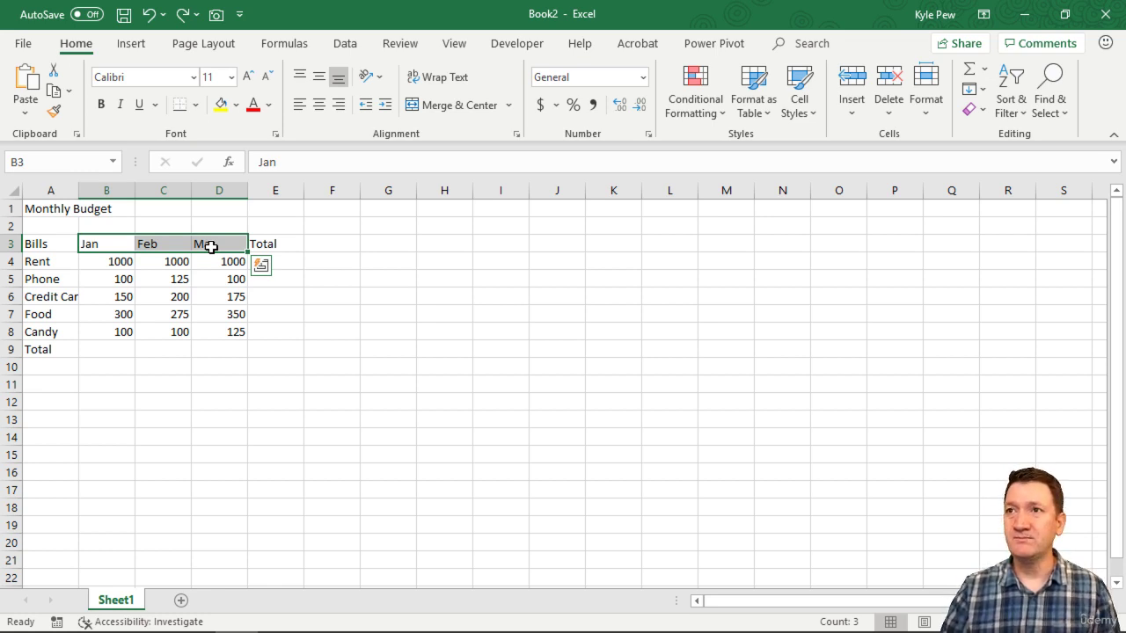
click(91, 244)
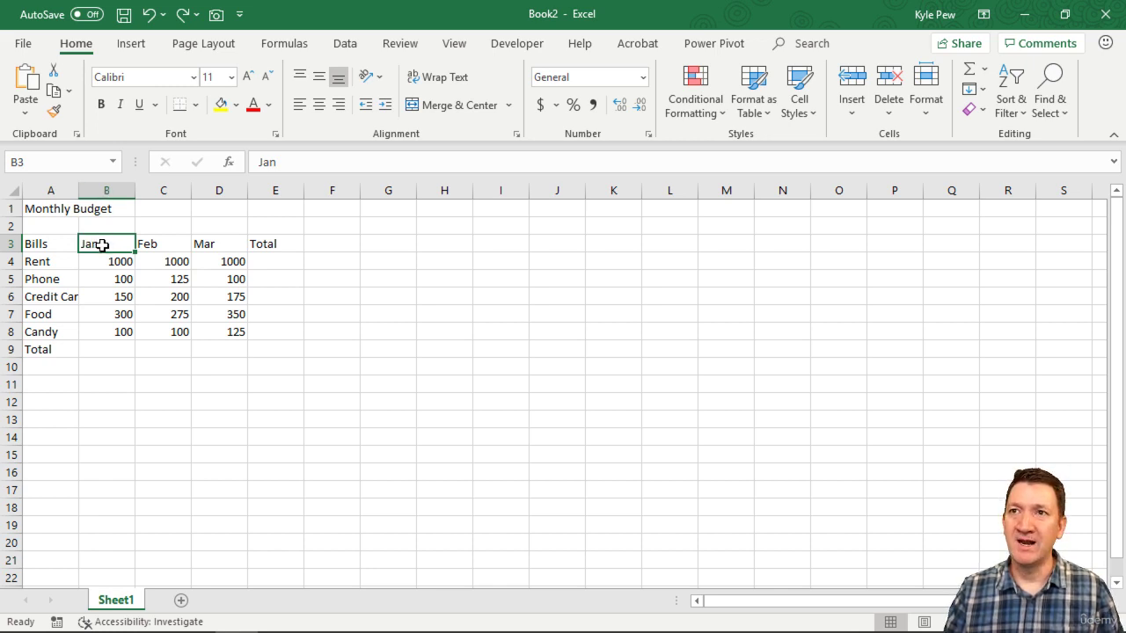
Turn the Jan and Feb headers into dates by appending -2016 and -2019.
double_click(108, 245)
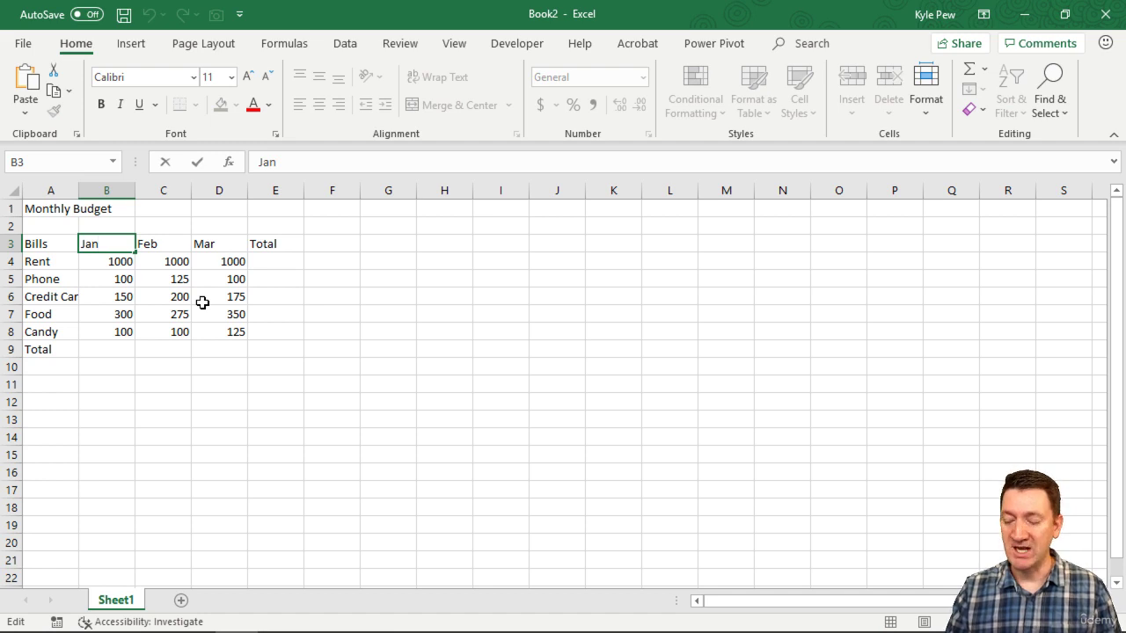
text(-)
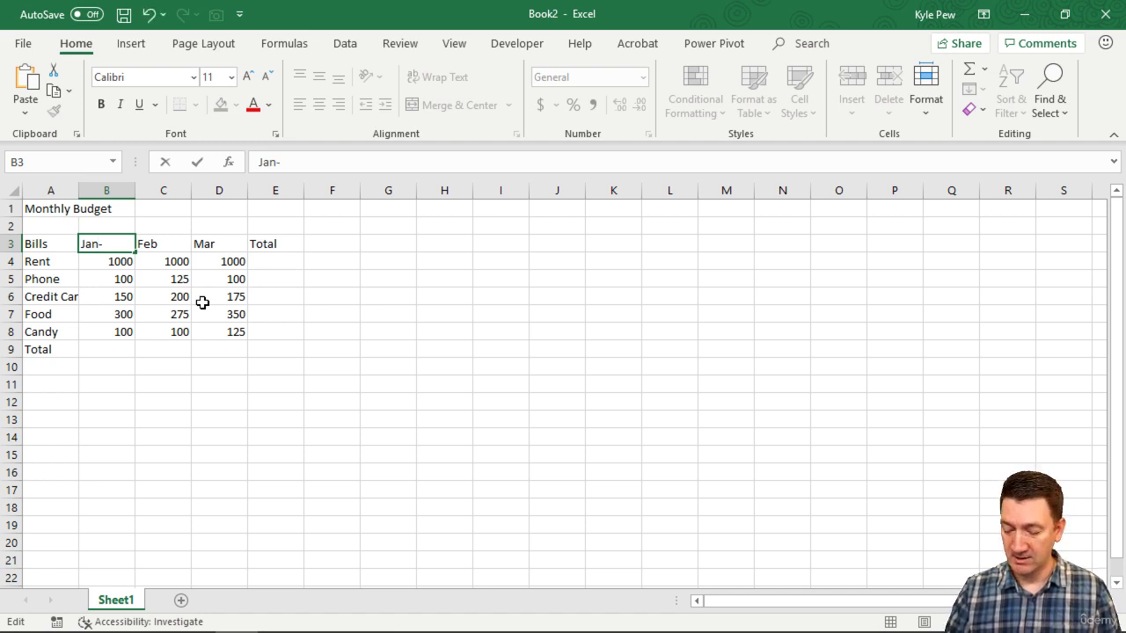
text(2016)
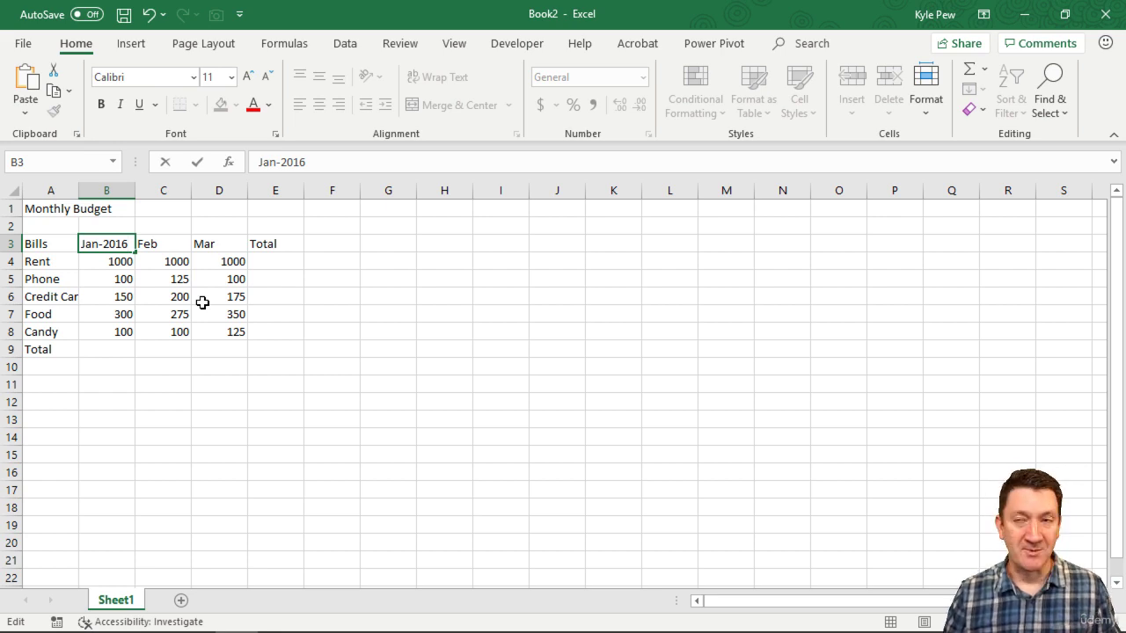
key(Tab)
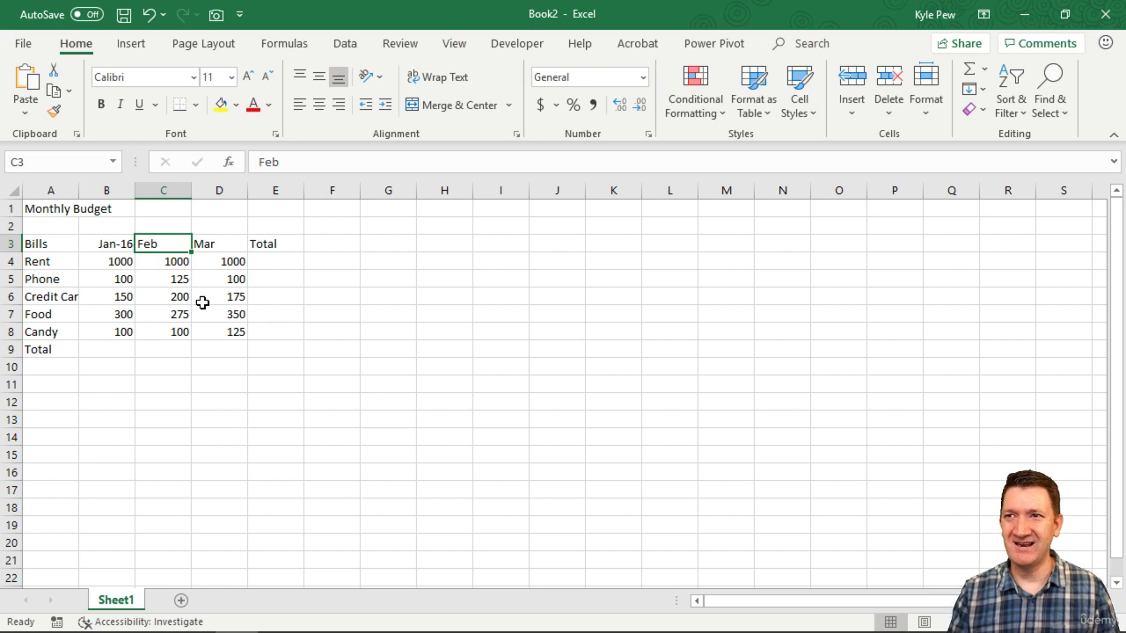
double_click(168, 243)
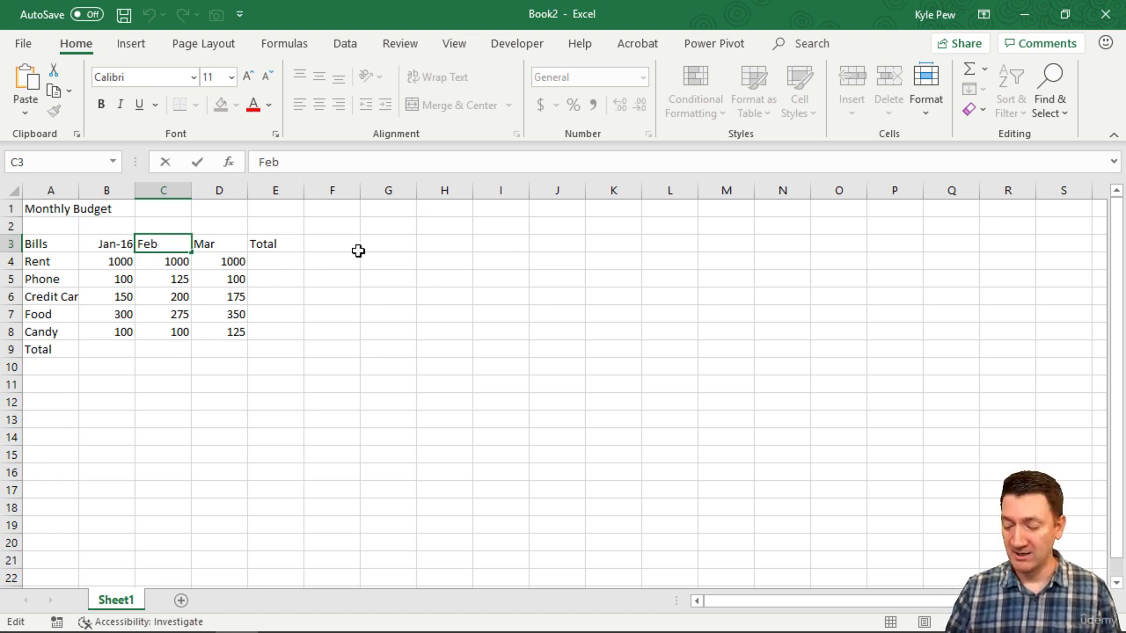
text(-2016)
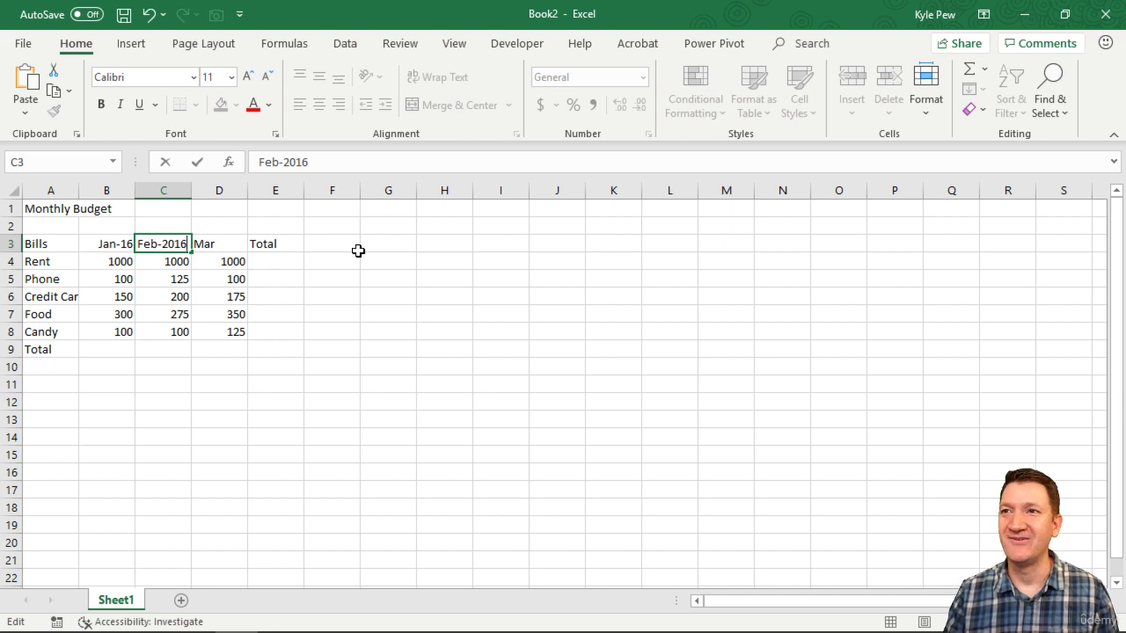
key(BackSpace)
text(9)
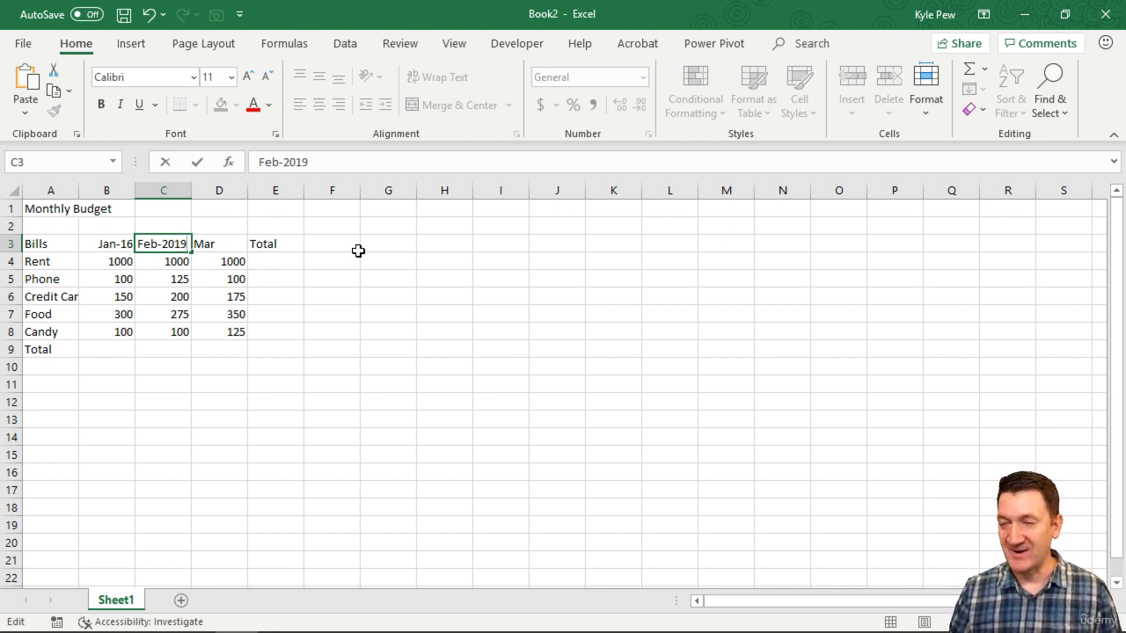
key(Return)
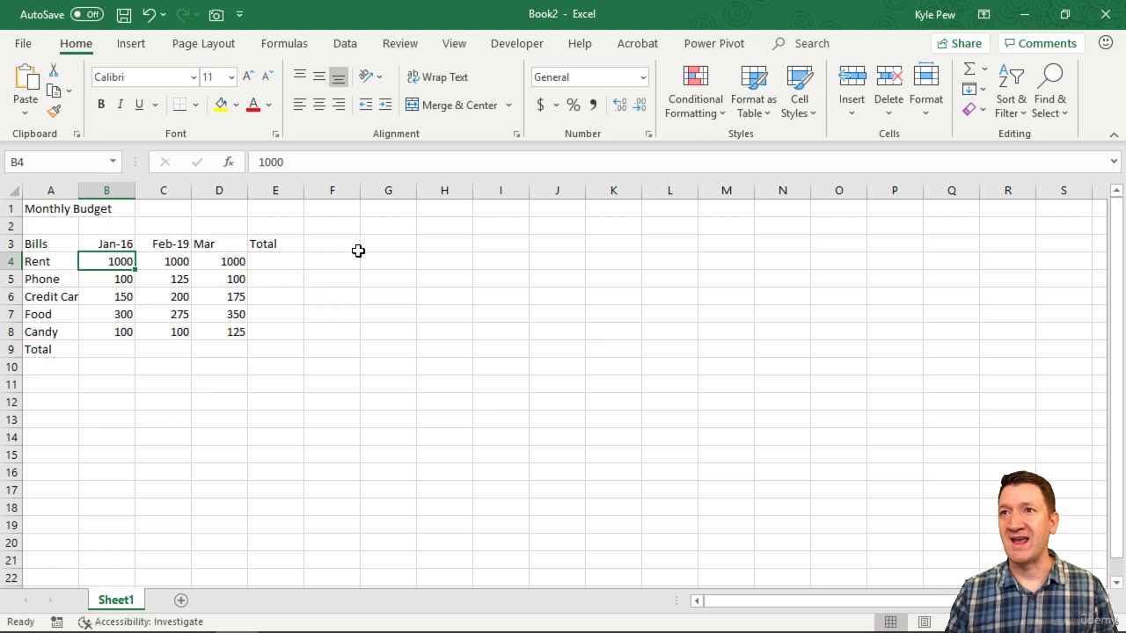
Correct the Jan header's year from 2016 to 2019 in B3.
double_click(128, 244)
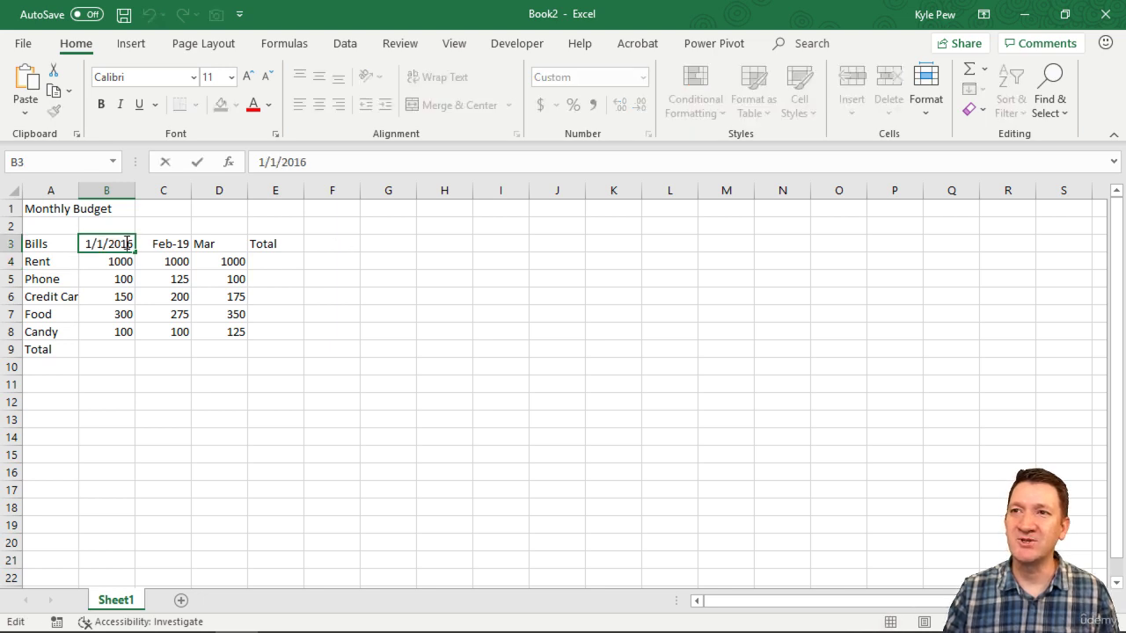
drag(120, 243, 135, 243)
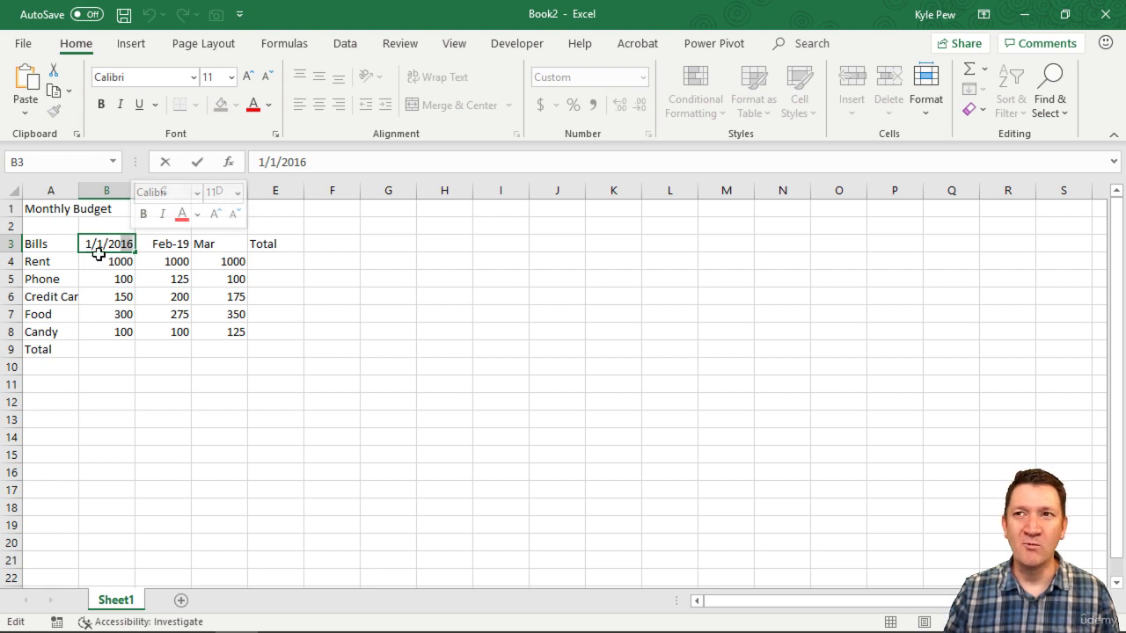
text(19)
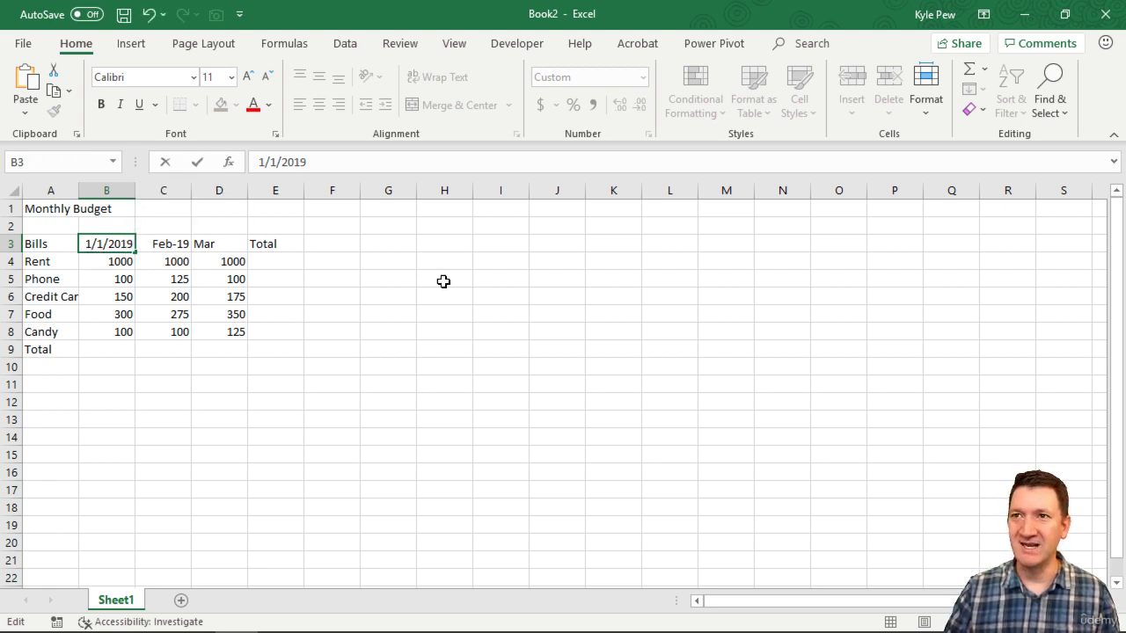
key(Return)
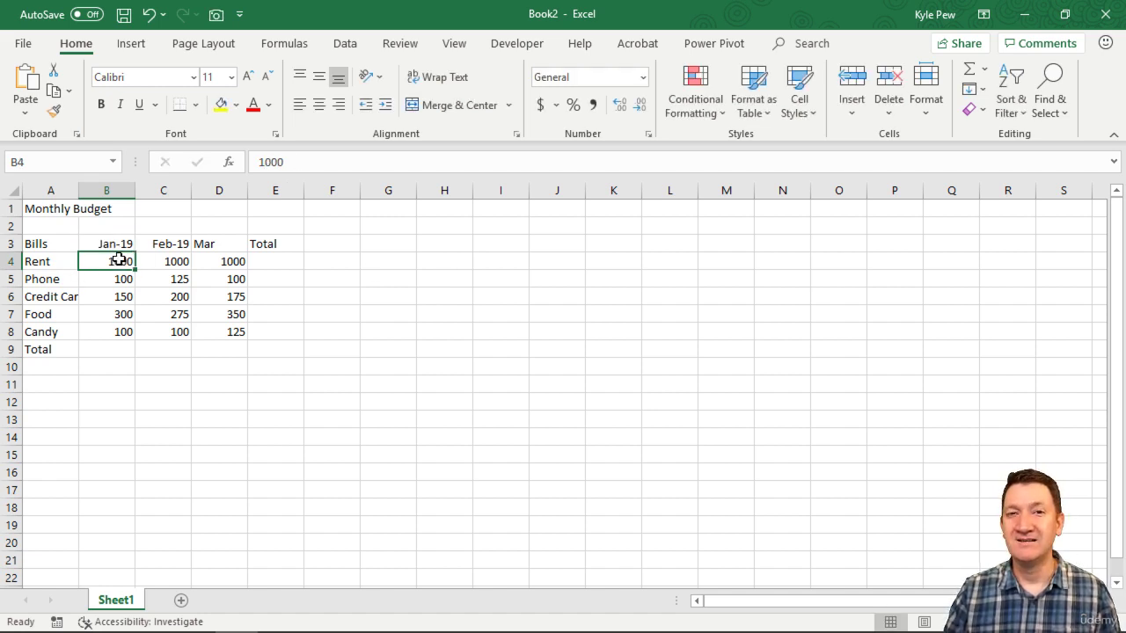
Make the Mar header in D3 a date by appending -2019.
double_click(233, 243)
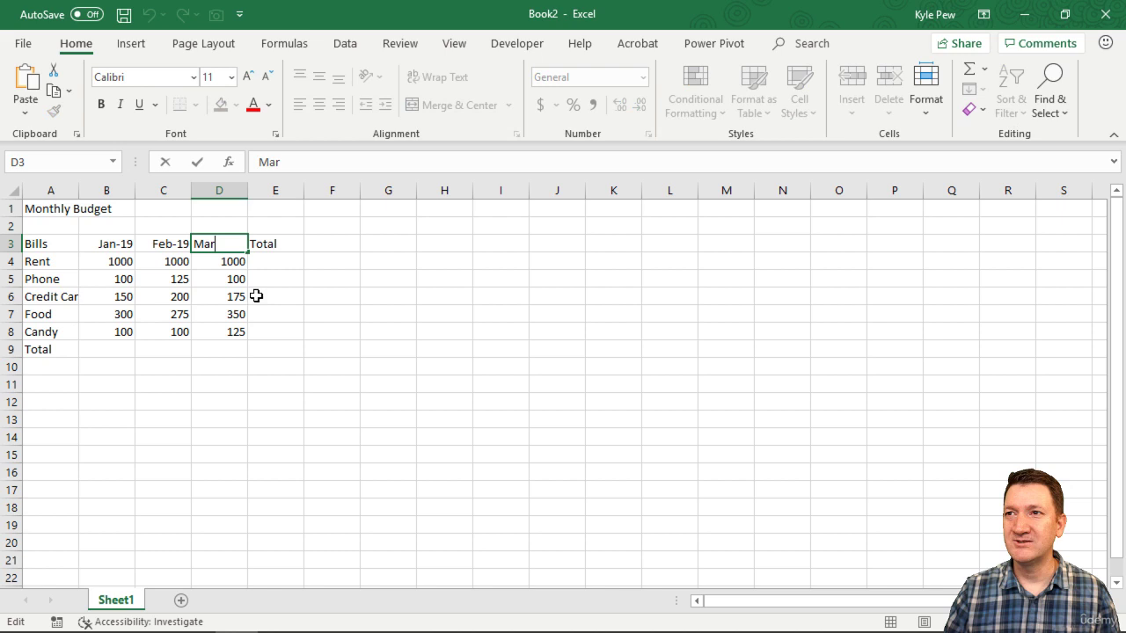
text(-2019)
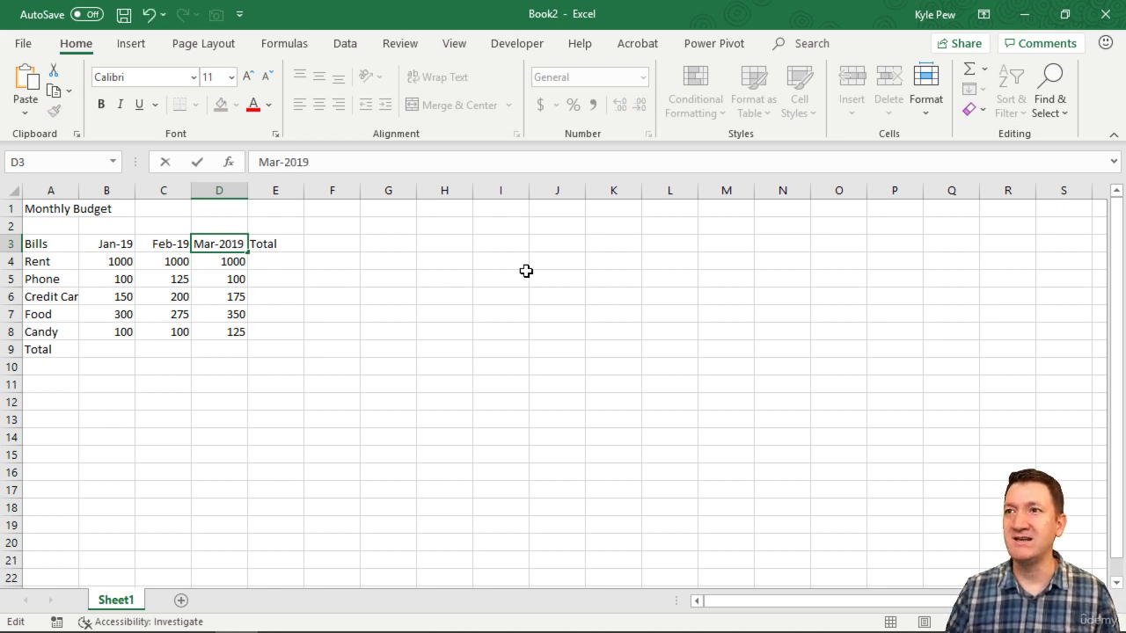
key(Return)
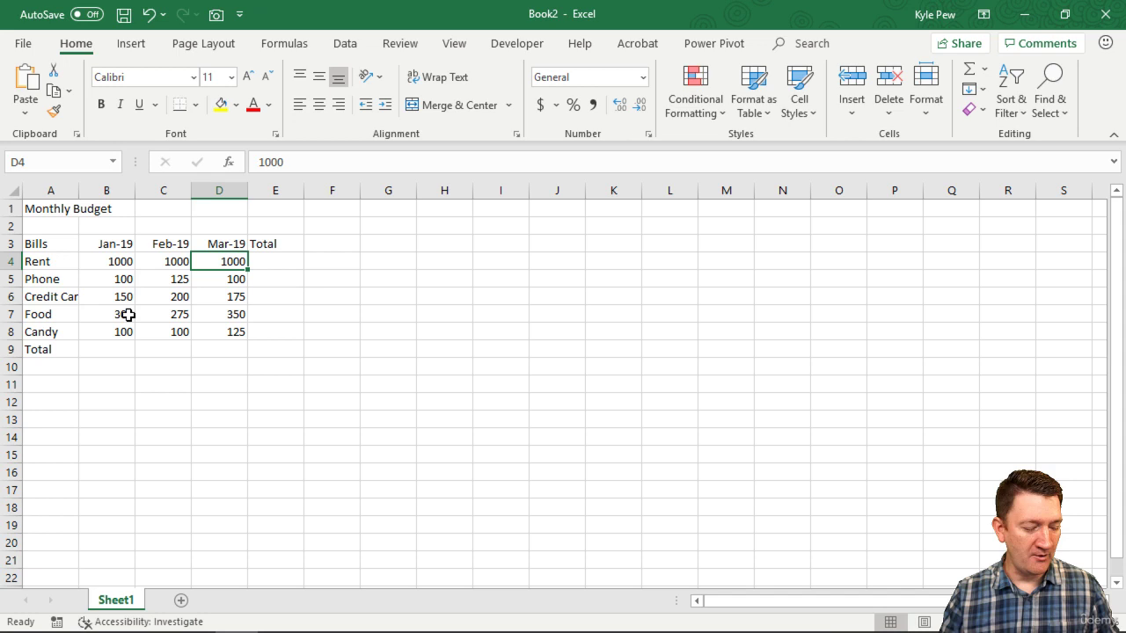
drag(138, 233, 192, 199)
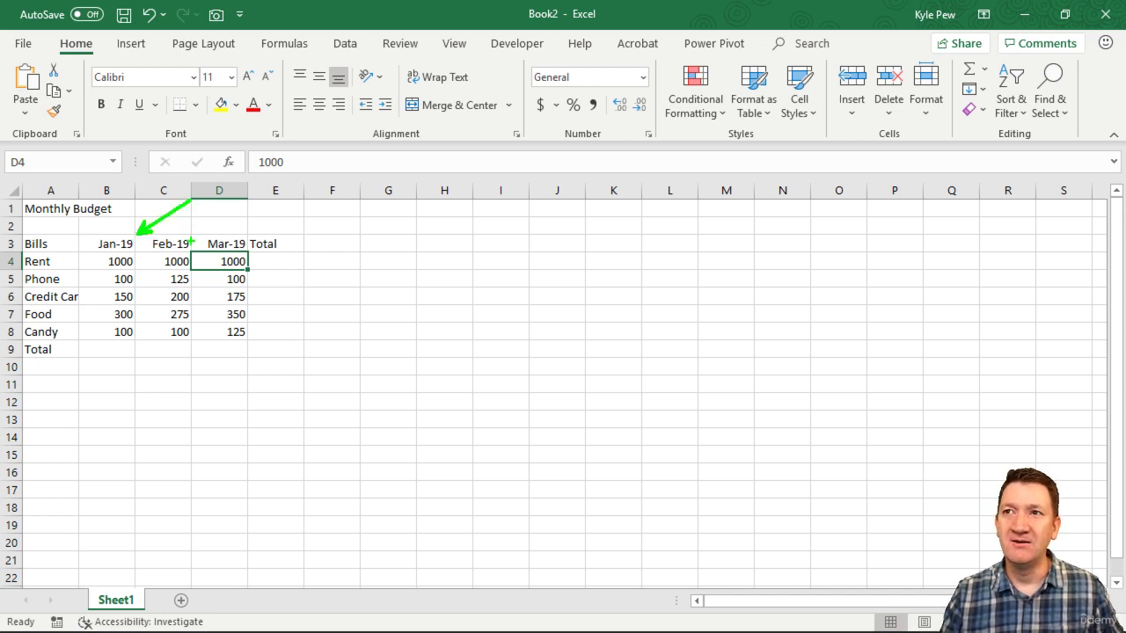
mouse_move(191, 239)
mouse_down()
mouse_move(222, 210)
mouse_move(279, 205)
mouse_up()
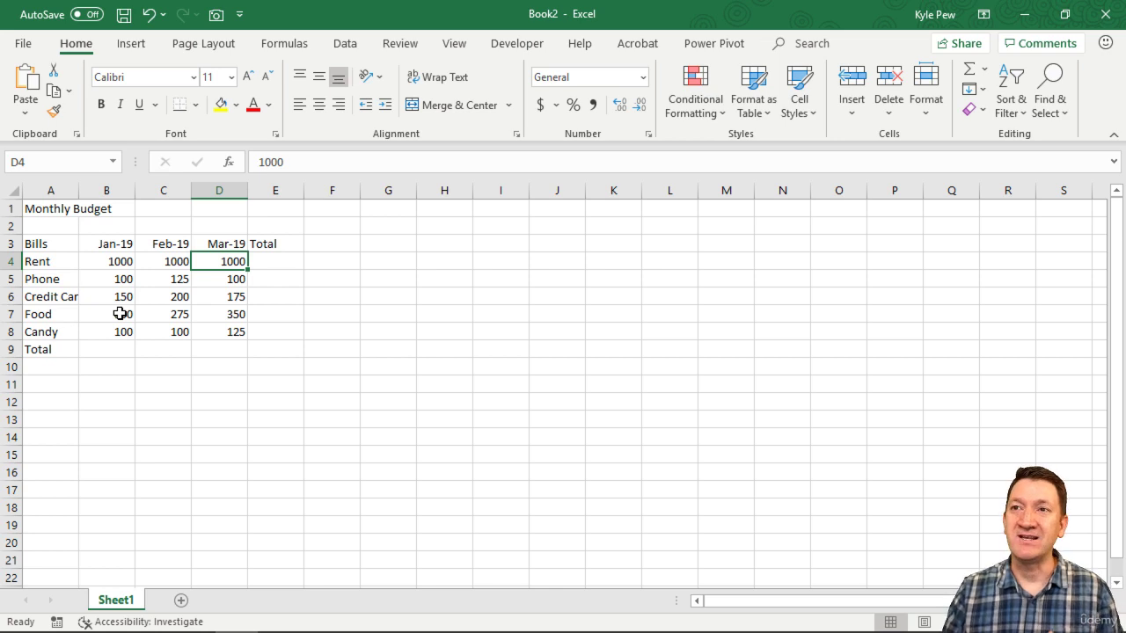
double_click(113, 242)
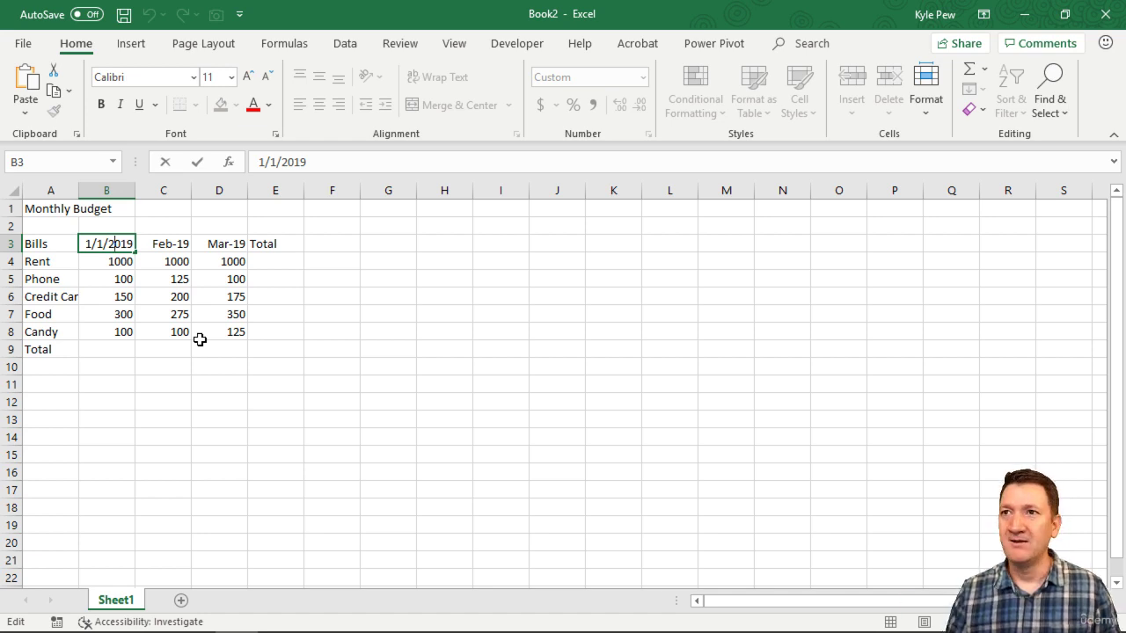
key(Return)
double_click(167, 243)
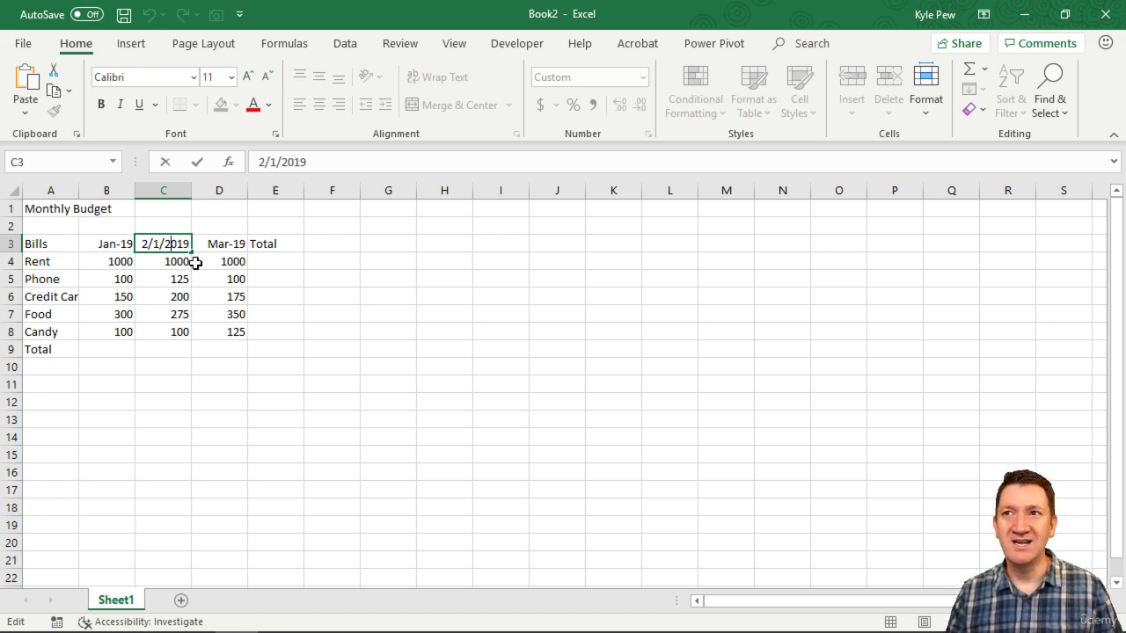
key(Tab)
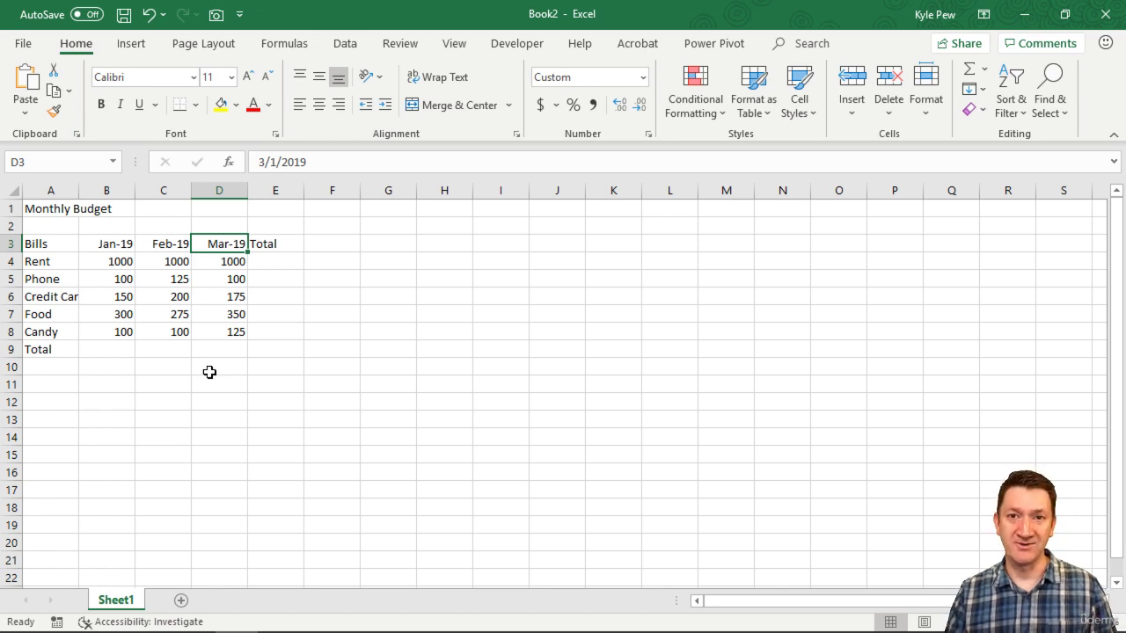
click(126, 246)
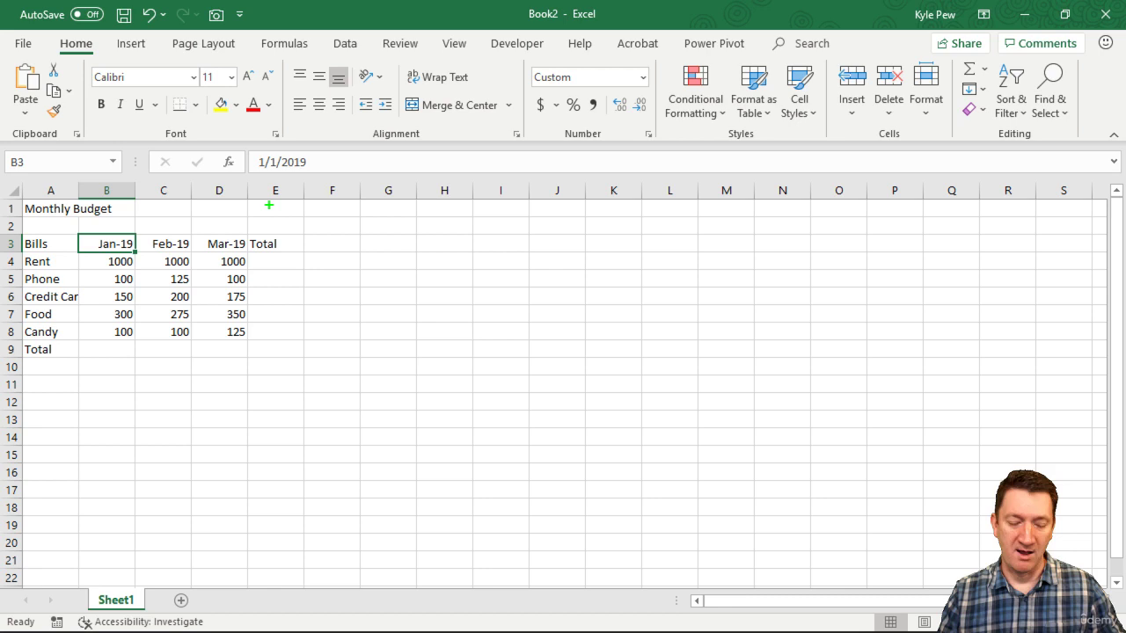
drag(243, 148, 380, 181)
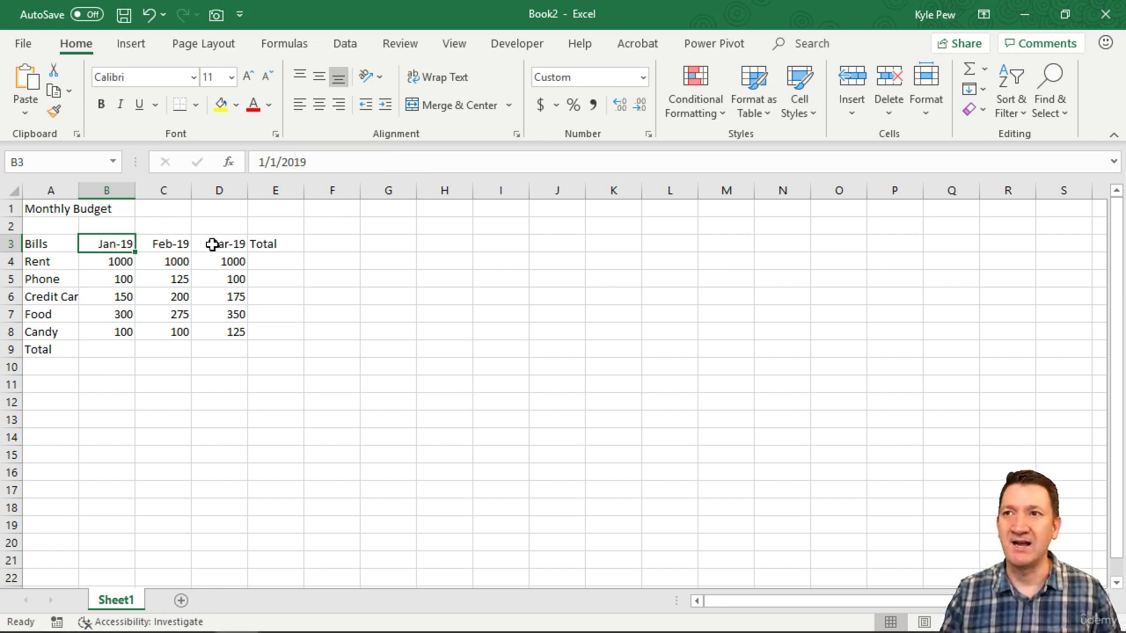
click(164, 244)
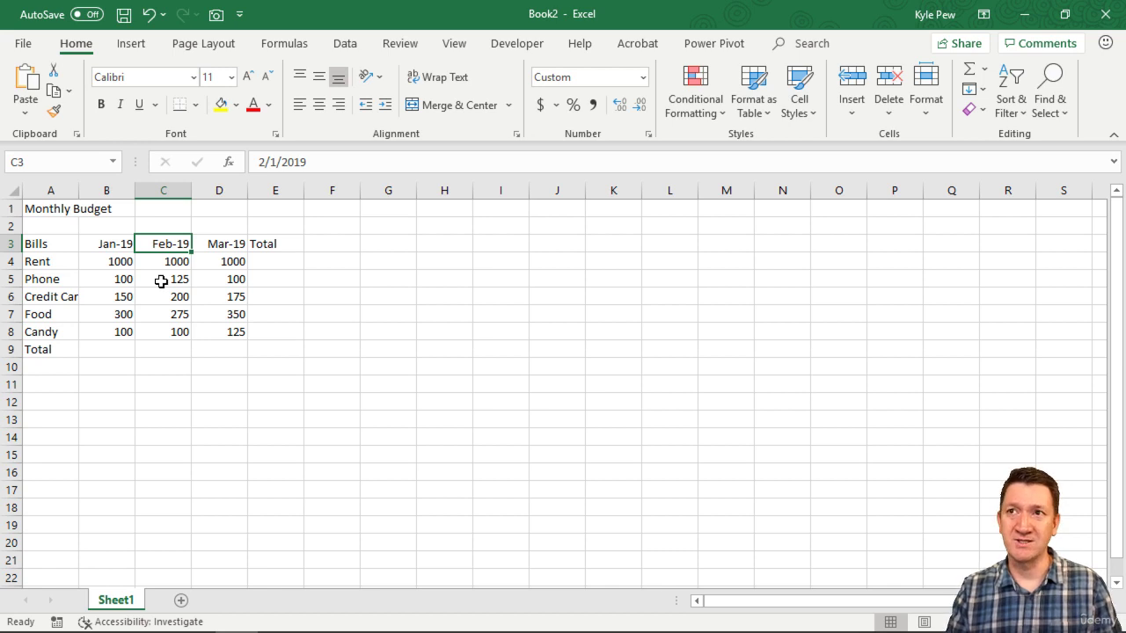
Select the three month header cells B3:D3.
drag(107, 244, 206, 243)
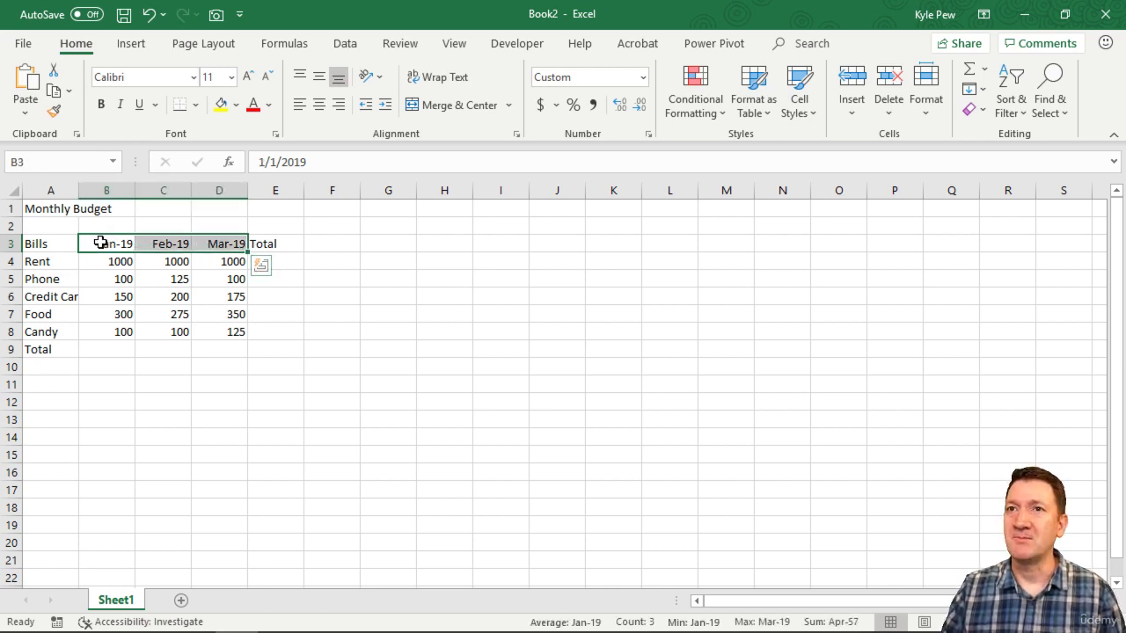
drag(101, 244, 200, 242)
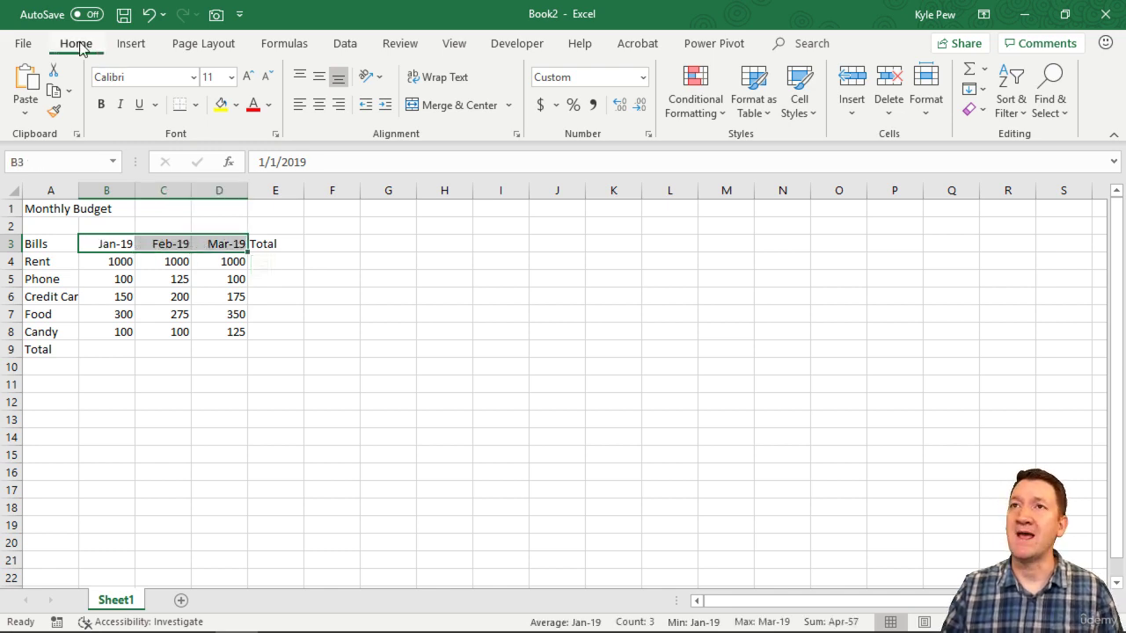
drag(99, 37, 168, 16)
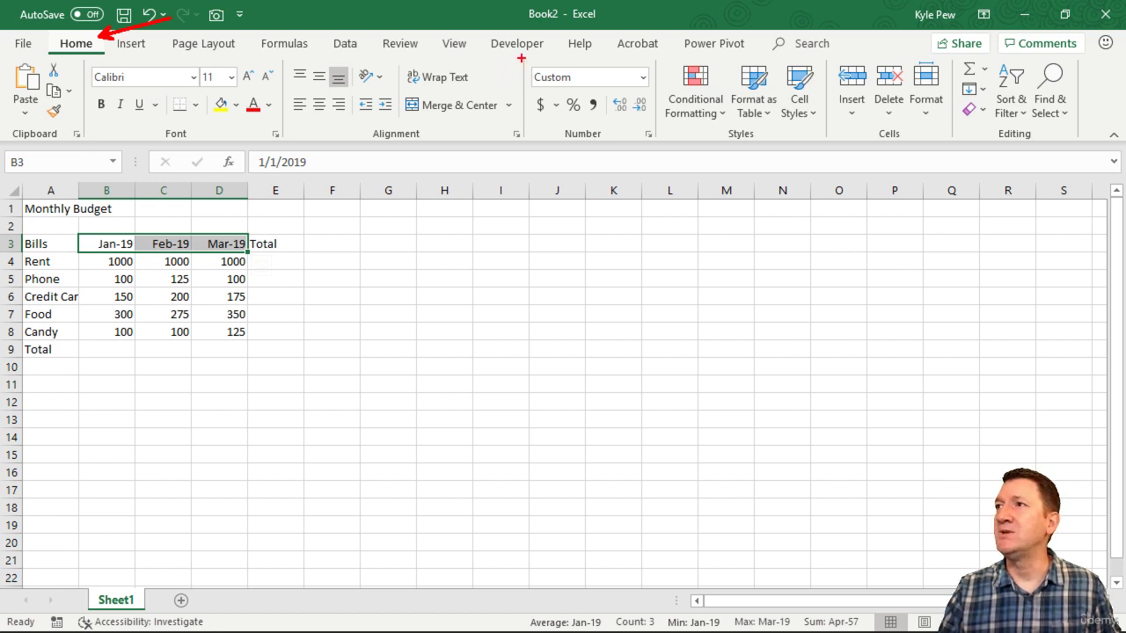
drag(521, 58, 660, 154)
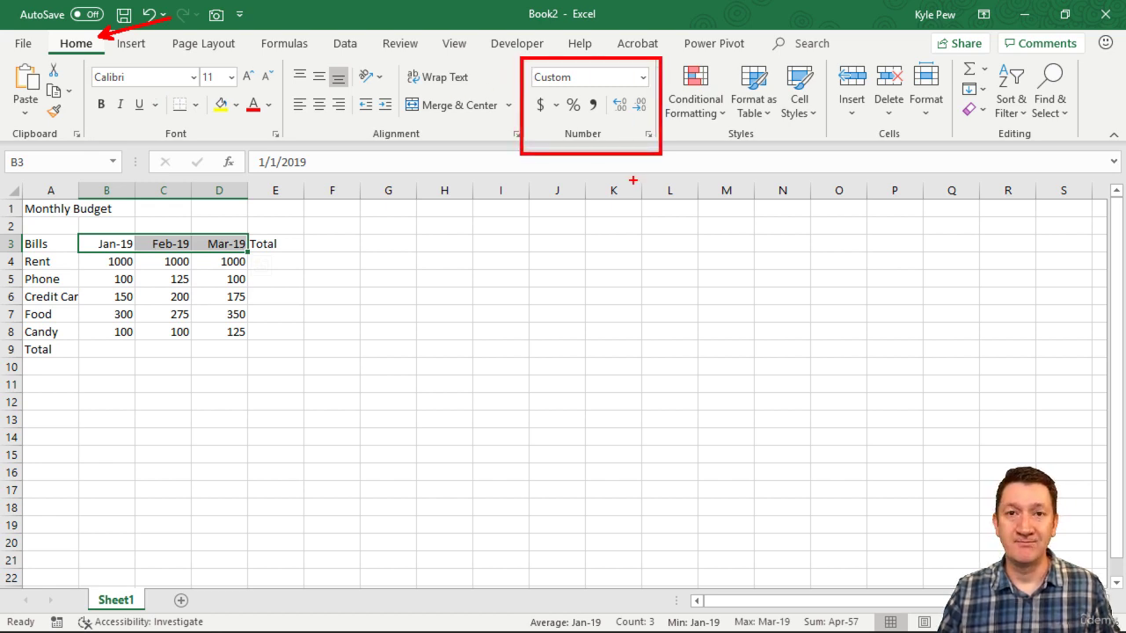
key(Escape)
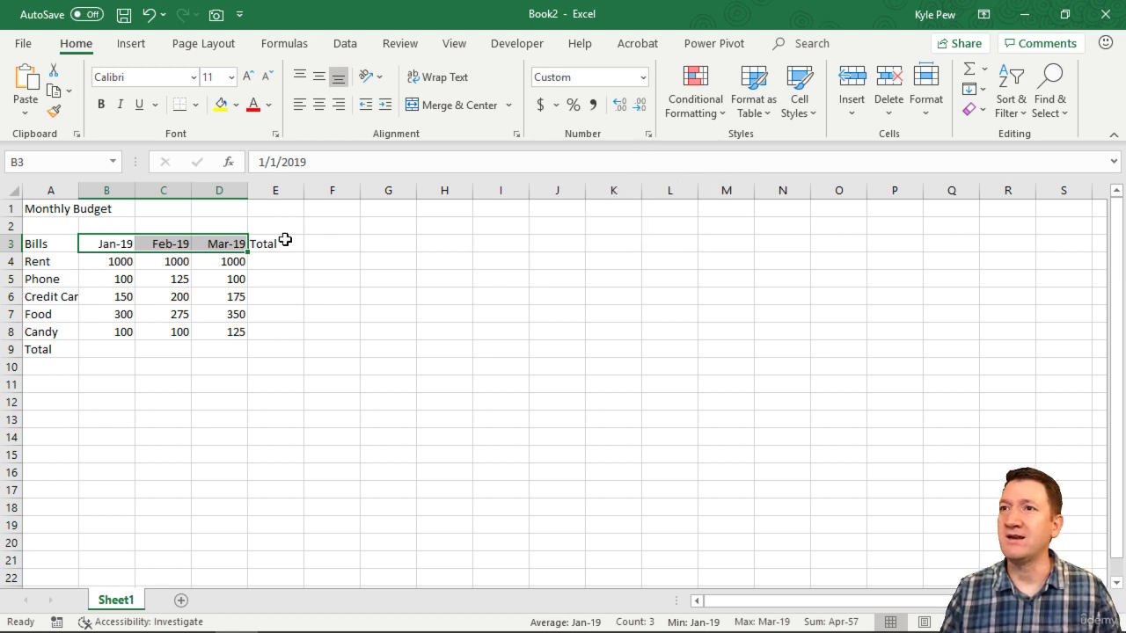
click(164, 294)
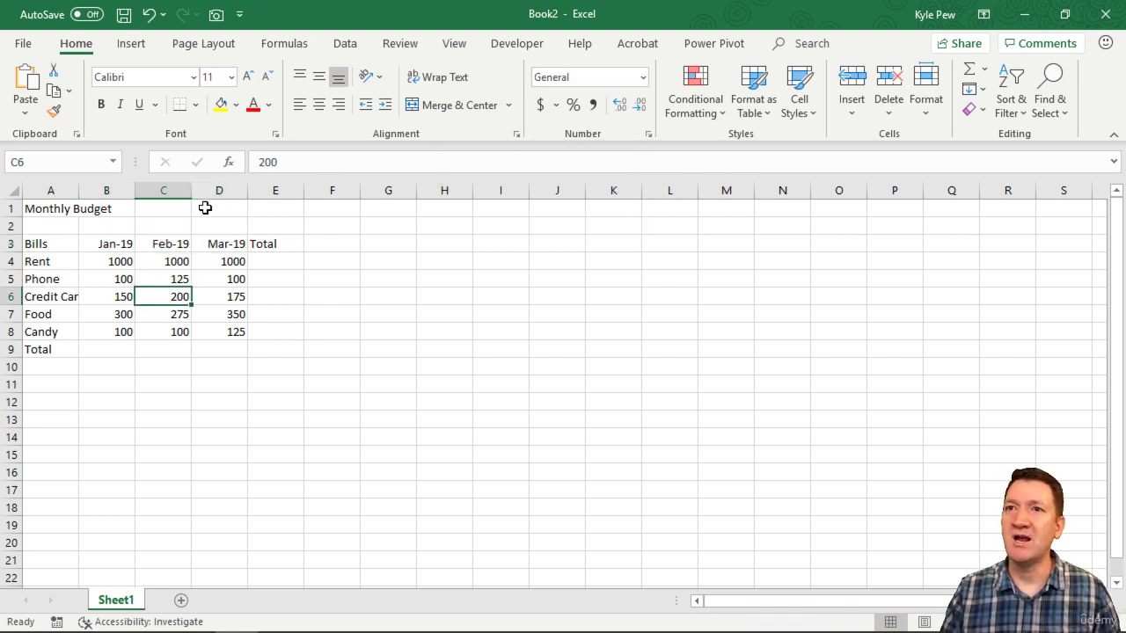
click(50, 261)
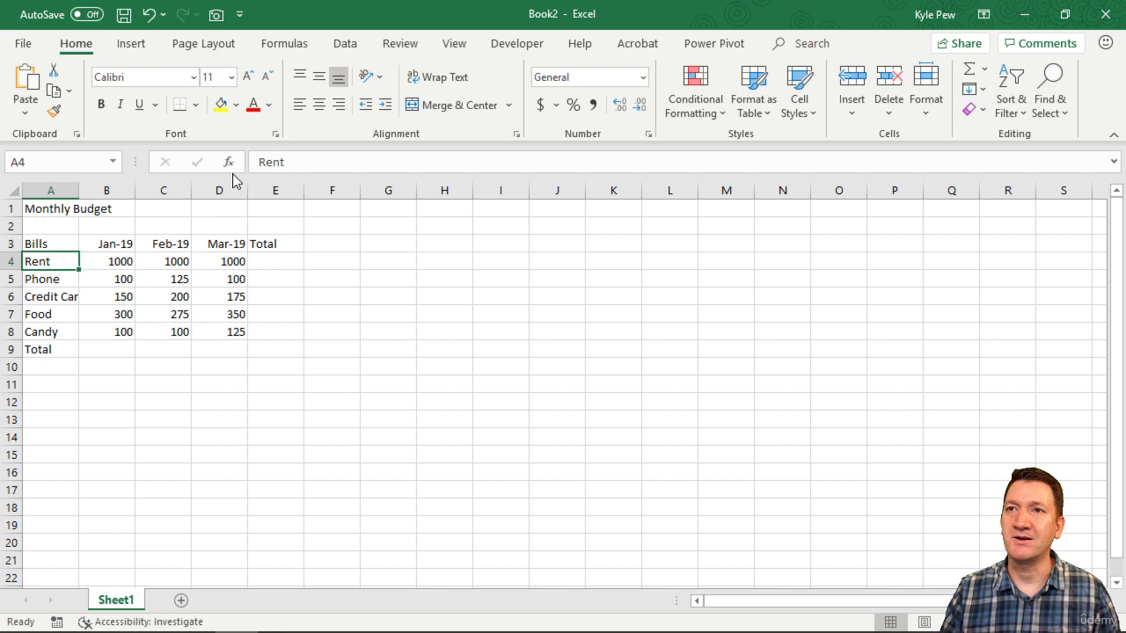
click(70, 210)
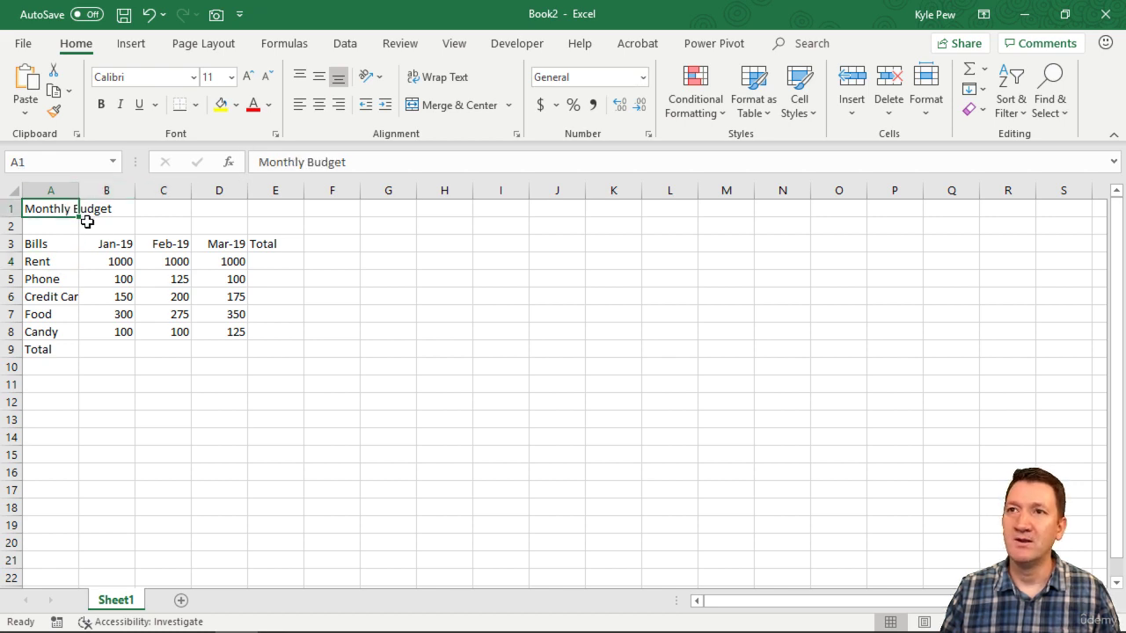
drag(98, 244, 228, 244)
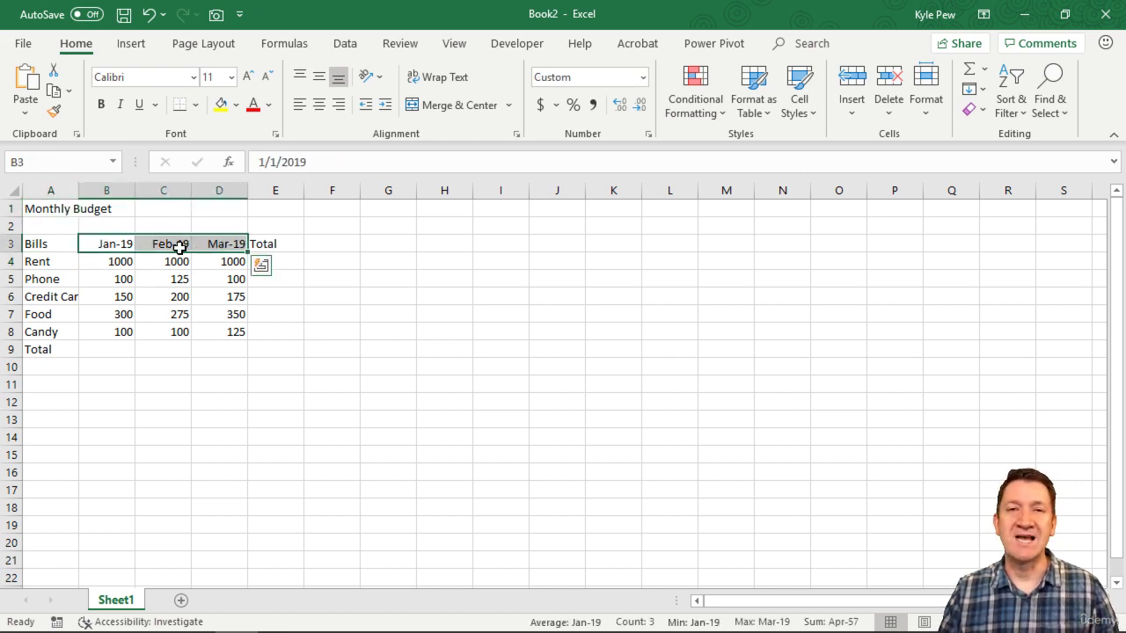
Open More Number Formats from the Number Format list for the selected headers.
click(643, 78)
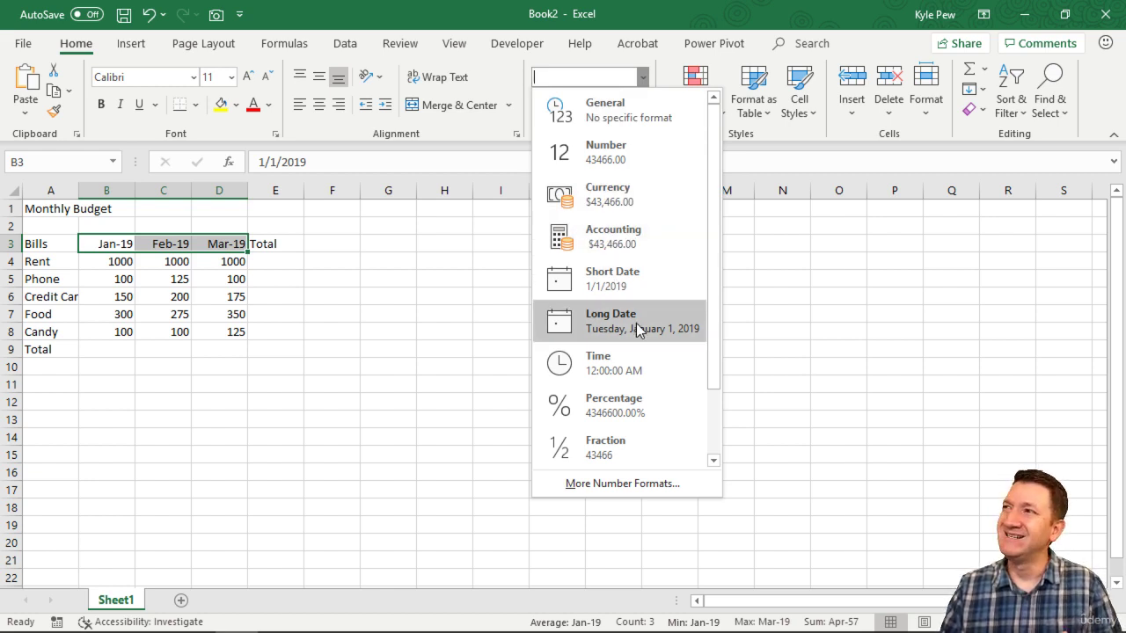
scroll(639, 330, down, 2)
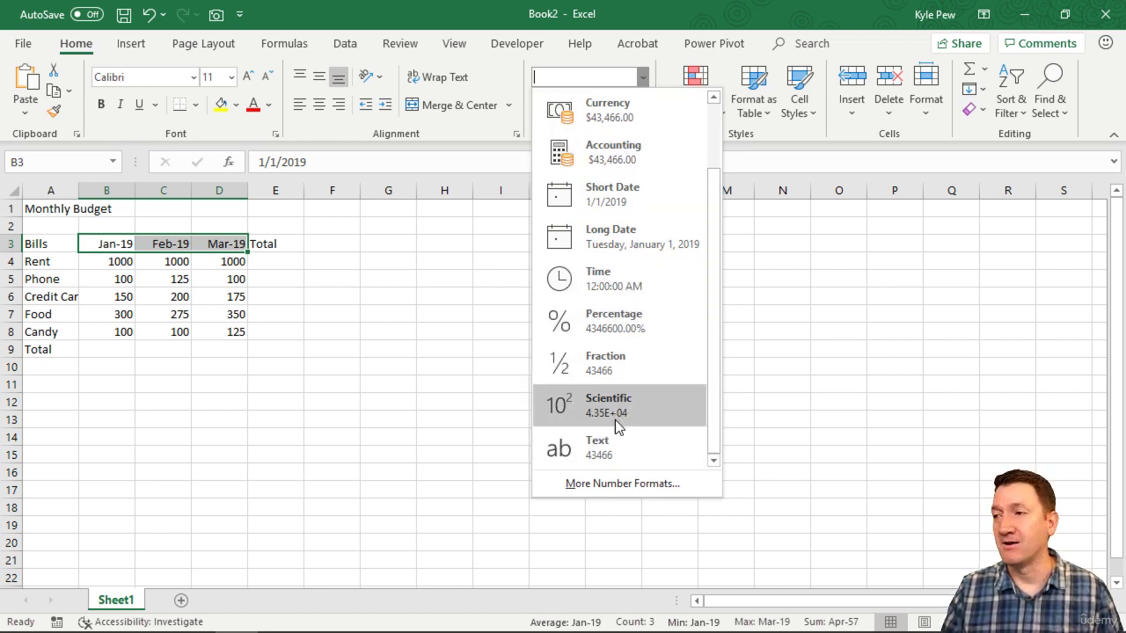
click(612, 485)
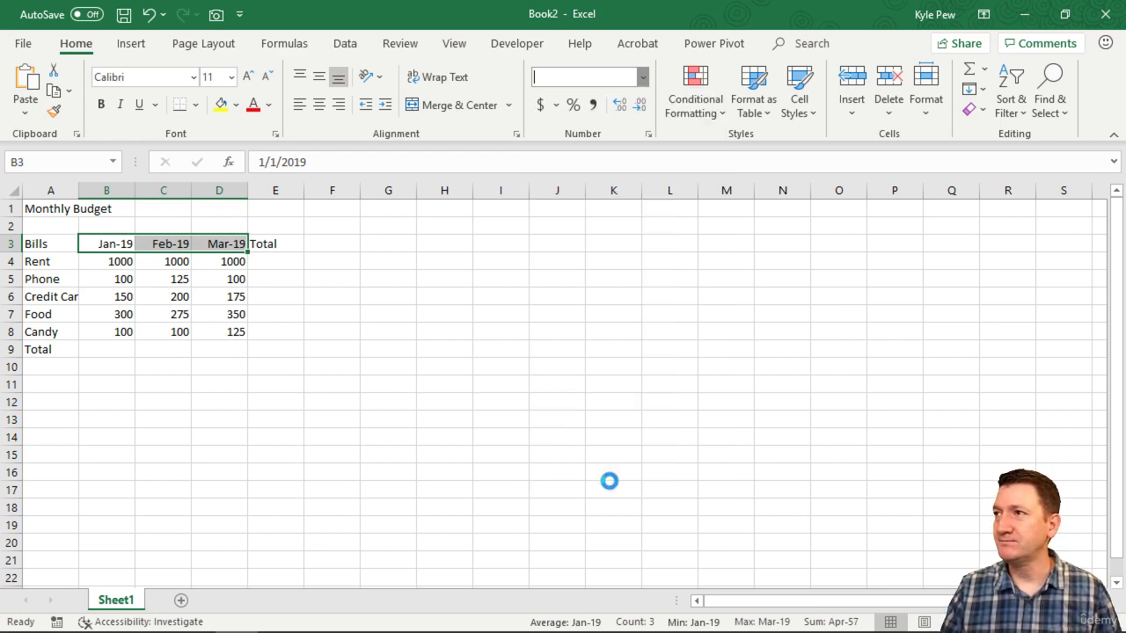
In the Date category, preview the 14-Mar, Mar-12, March-12 and March 14, 2012 types.
drag(255, 236, 621, 74)
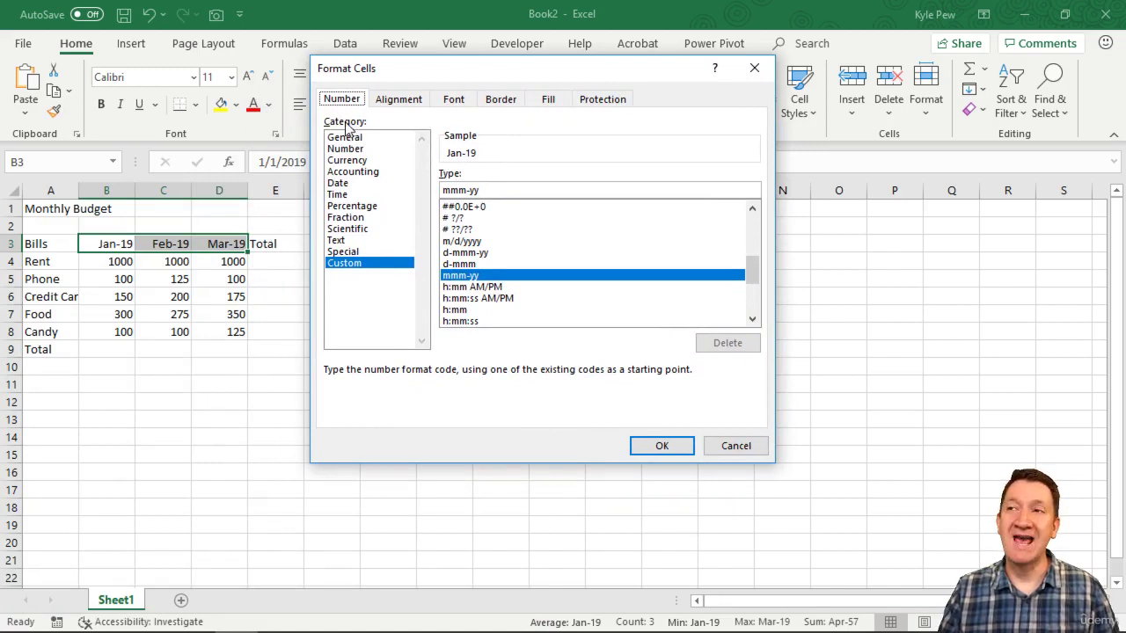
click(342, 184)
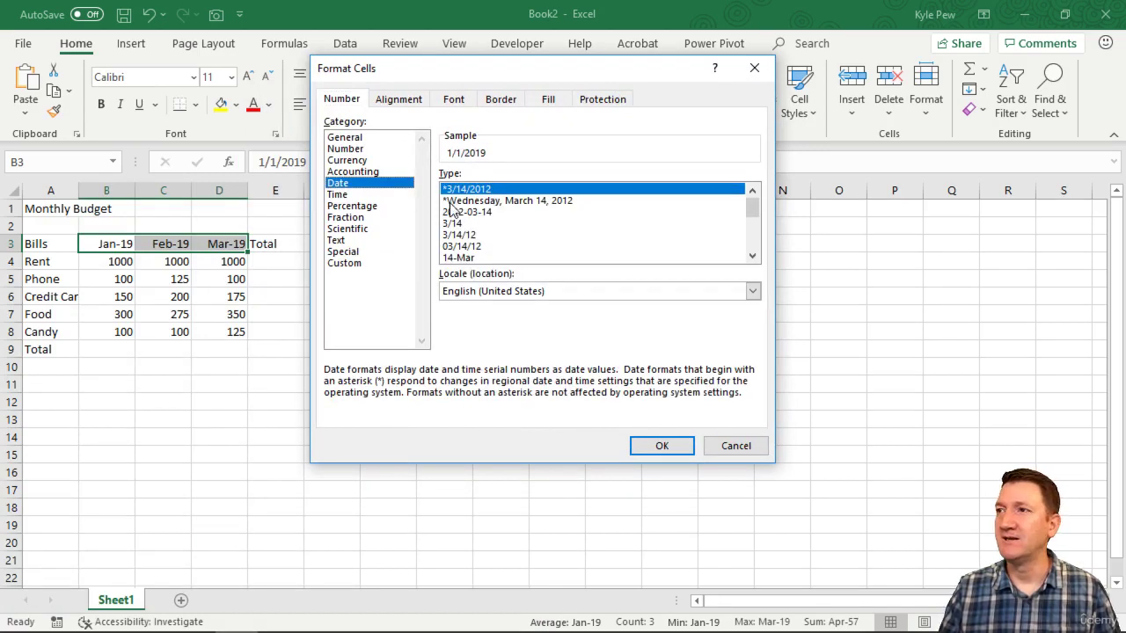
mouse_move(750, 214)
mouse_down()
mouse_move(749, 247)
mouse_move(748, 198)
mouse_up()
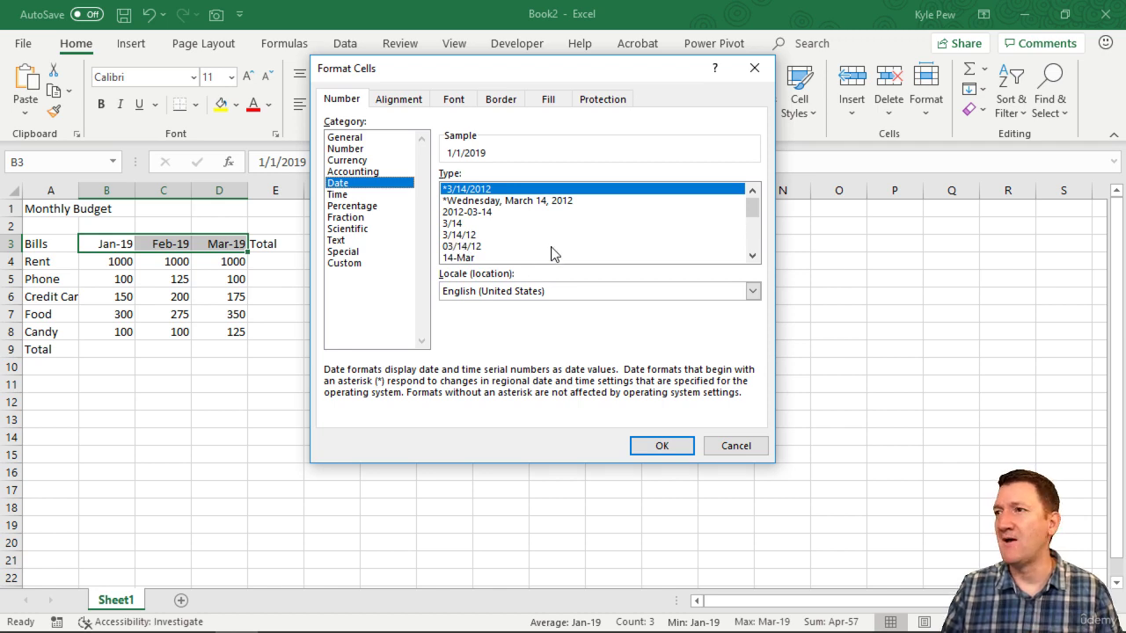
click(479, 258)
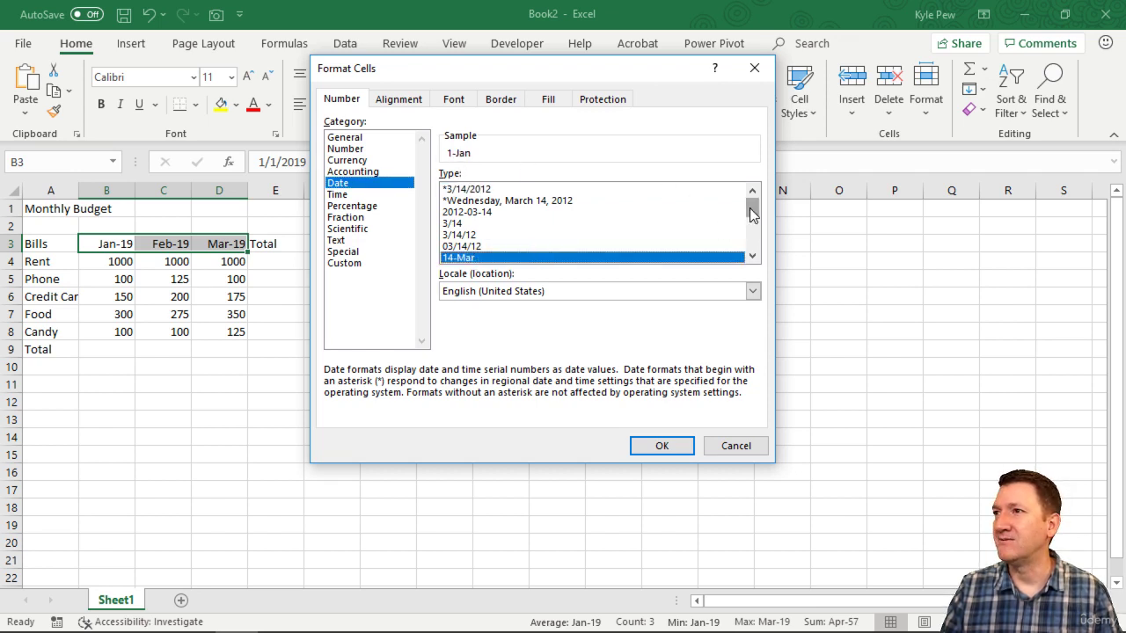
drag(747, 209, 752, 226)
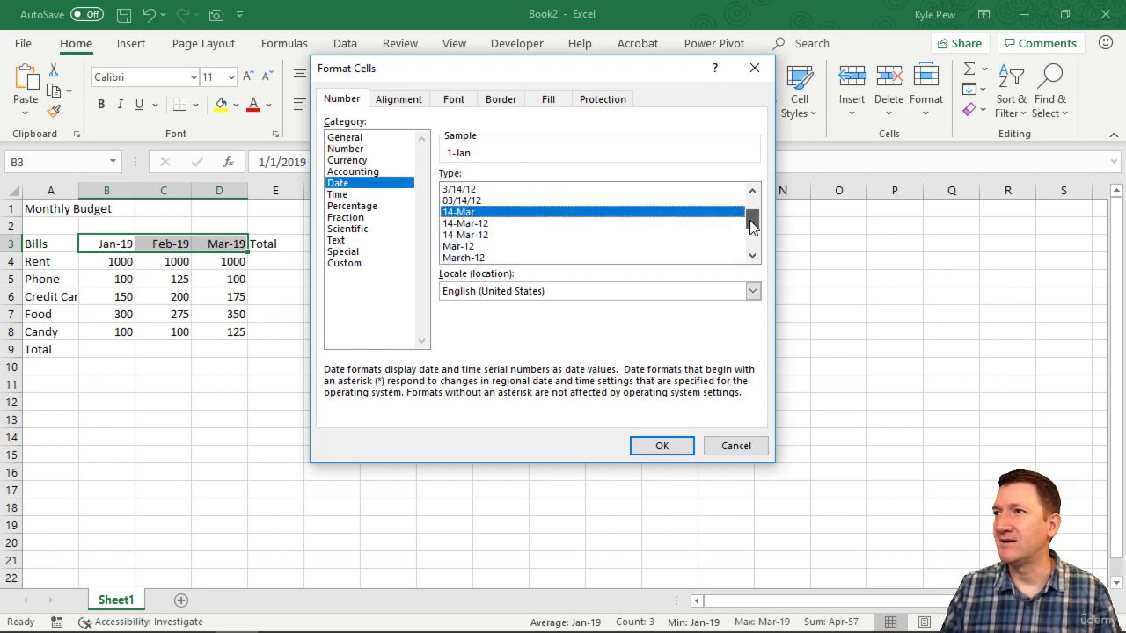
click(466, 247)
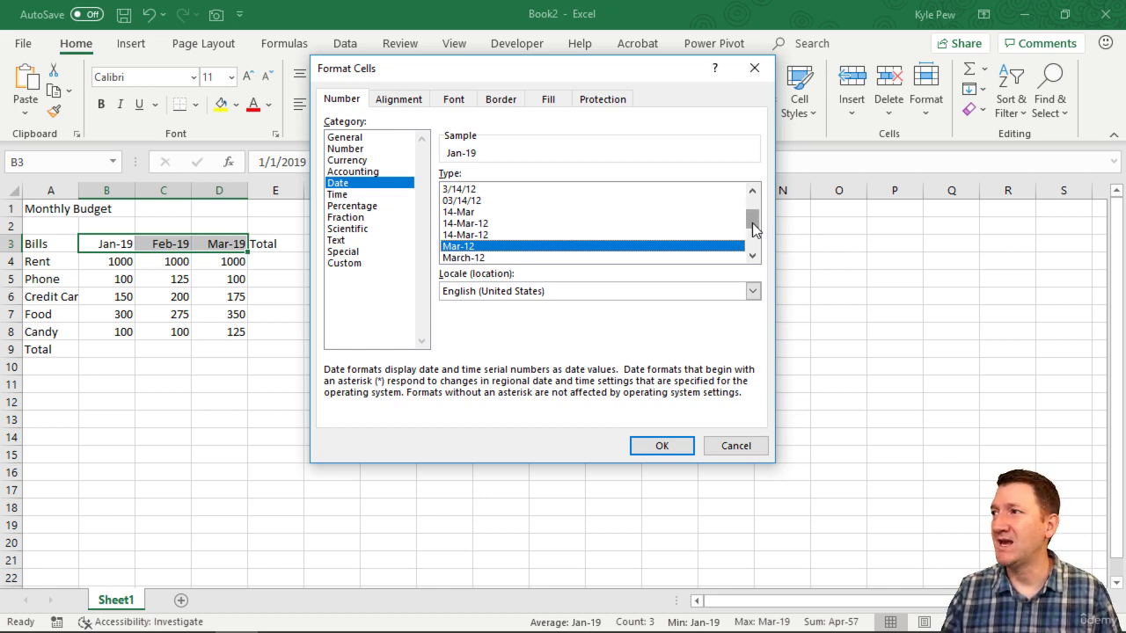
drag(752, 224, 754, 236)
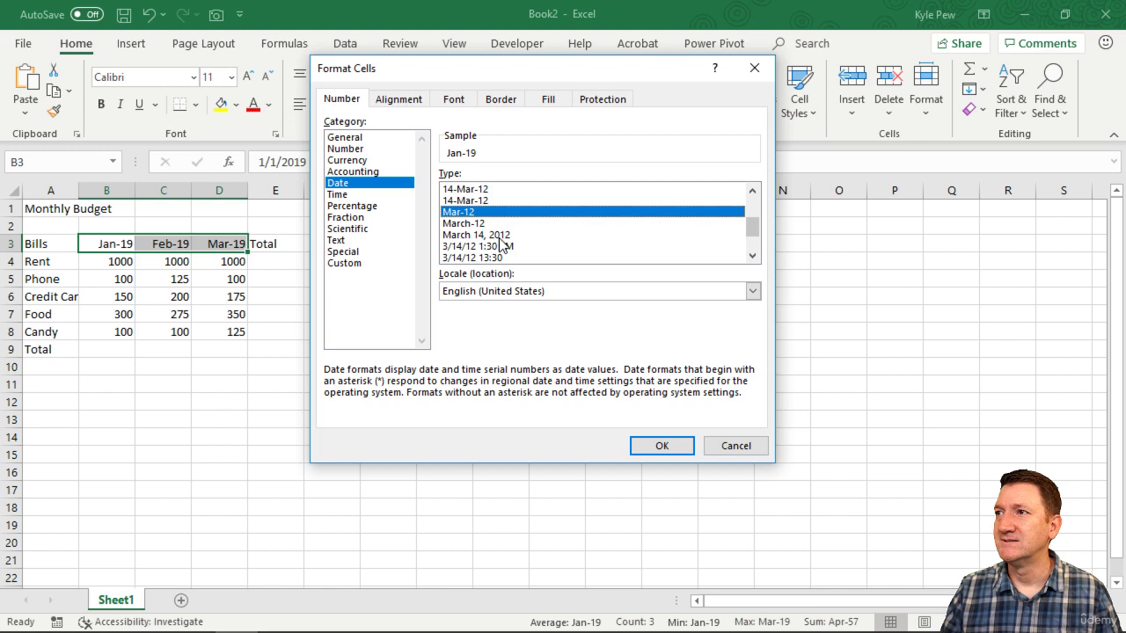
click(469, 226)
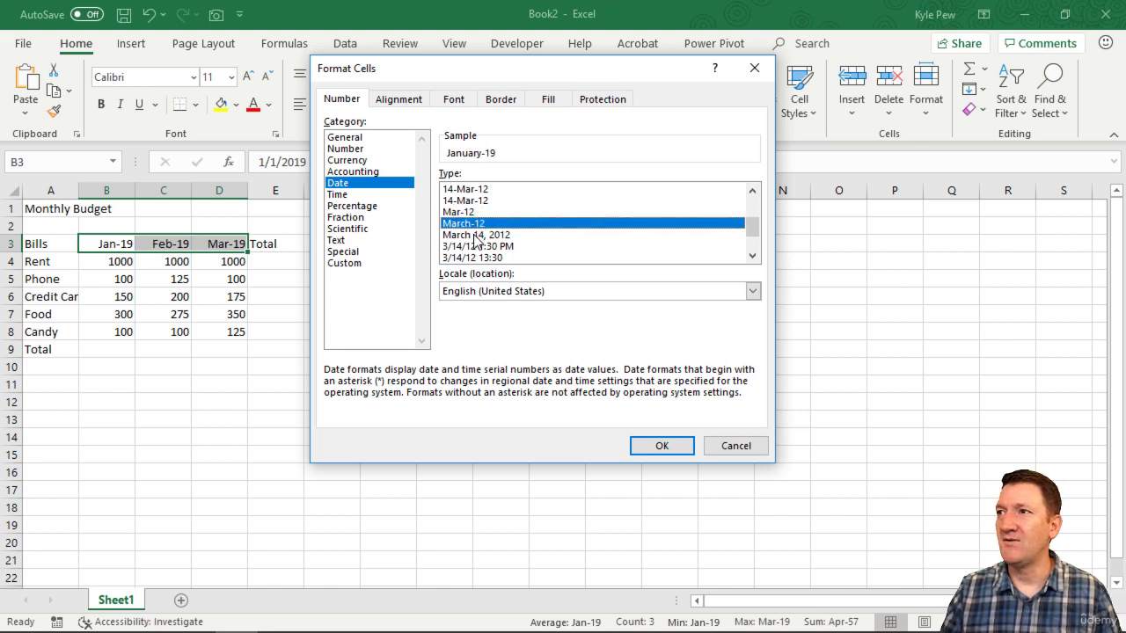
click(476, 239)
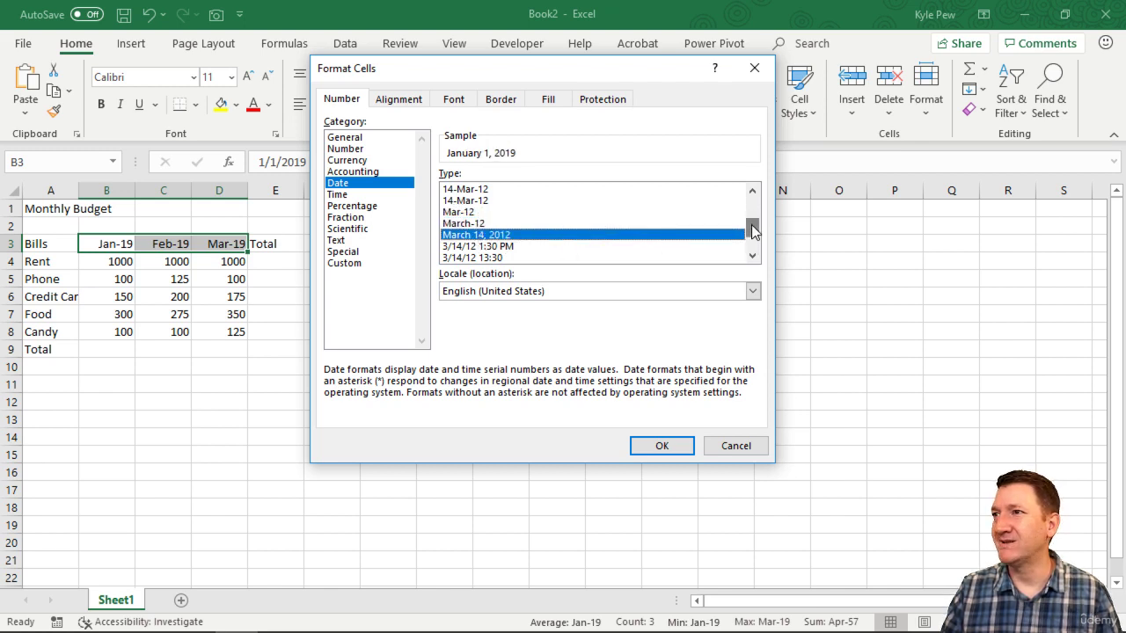
drag(754, 230, 751, 249)
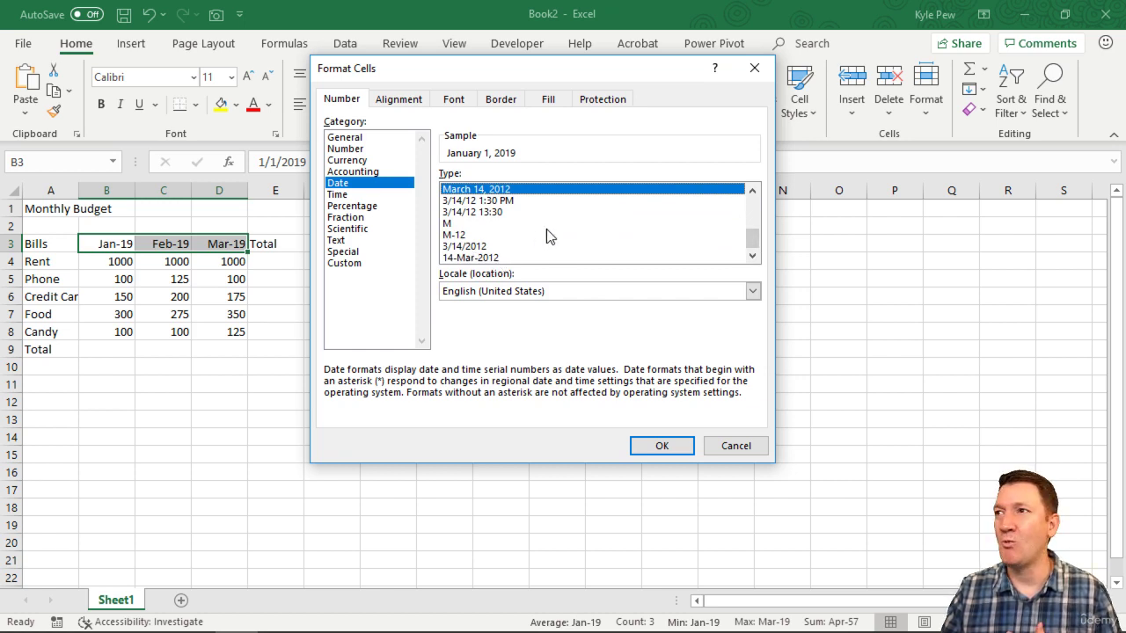
scroll(547, 229, up, 4)
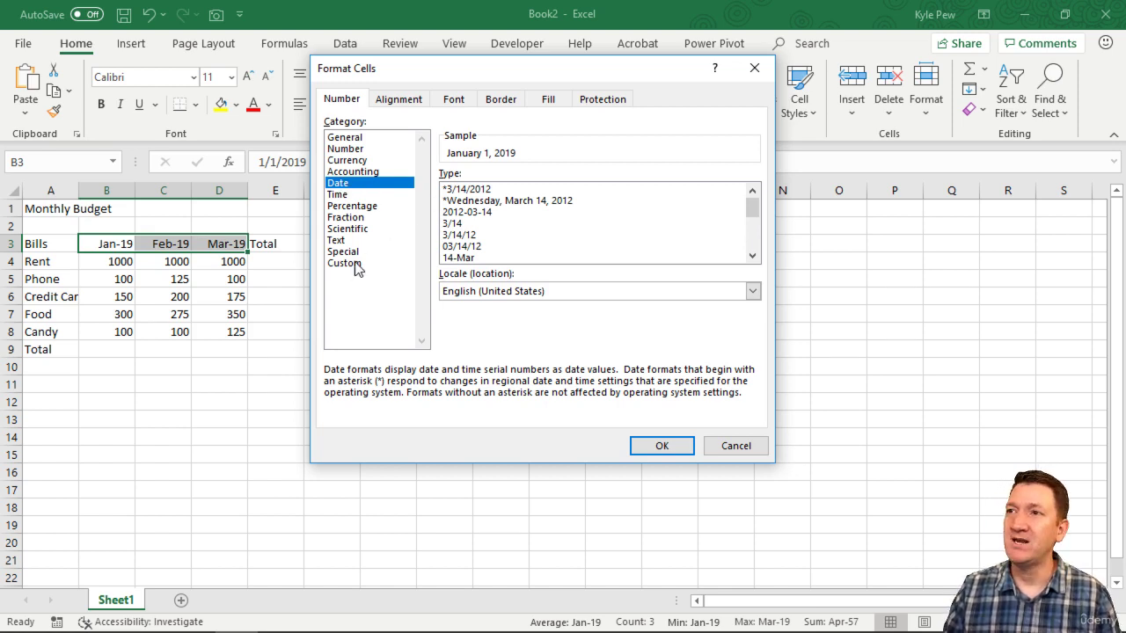
Replace the Custom type code with mmm-yyyy and apply it to the month headers.
click(344, 266)
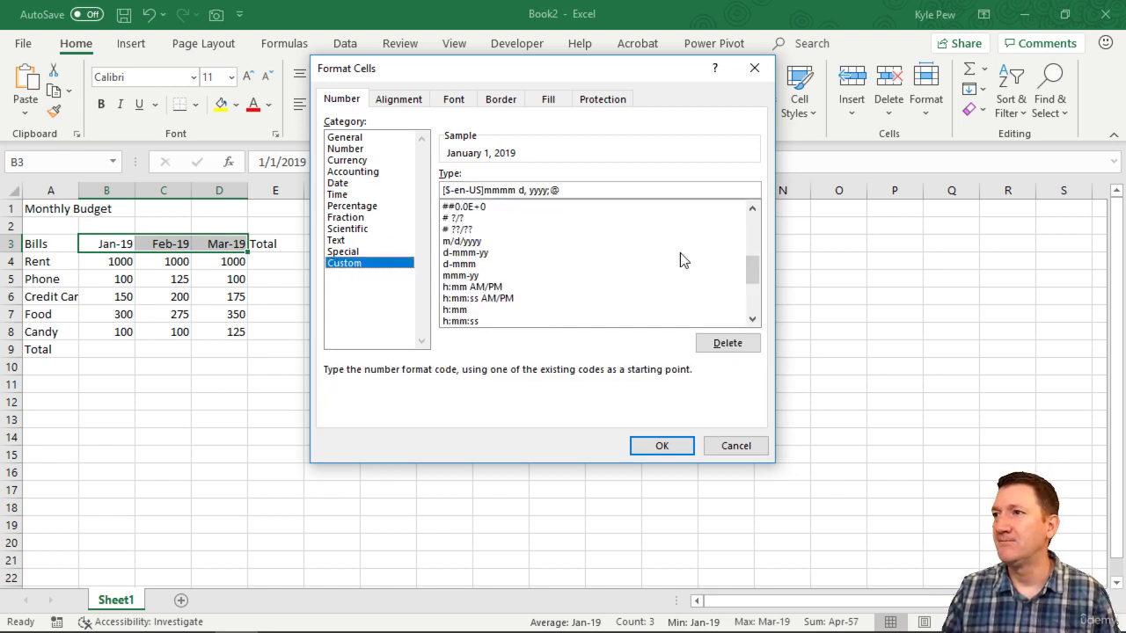
mouse_move(753, 276)
mouse_down()
mouse_move(753, 227)
mouse_move(757, 280)
mouse_up()
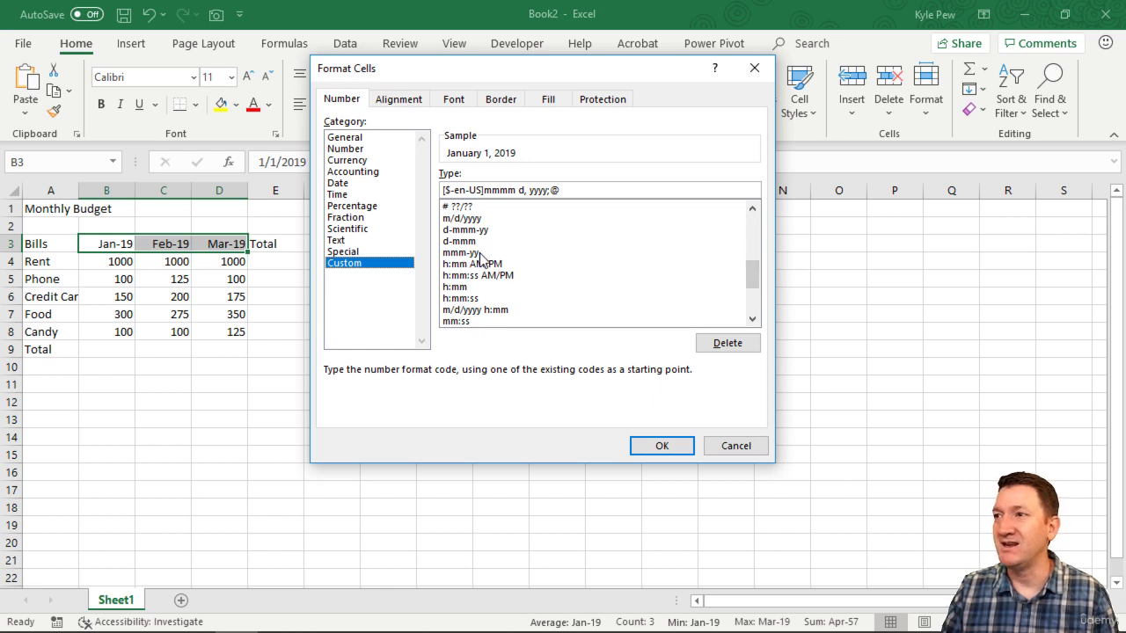
drag(753, 280, 748, 231)
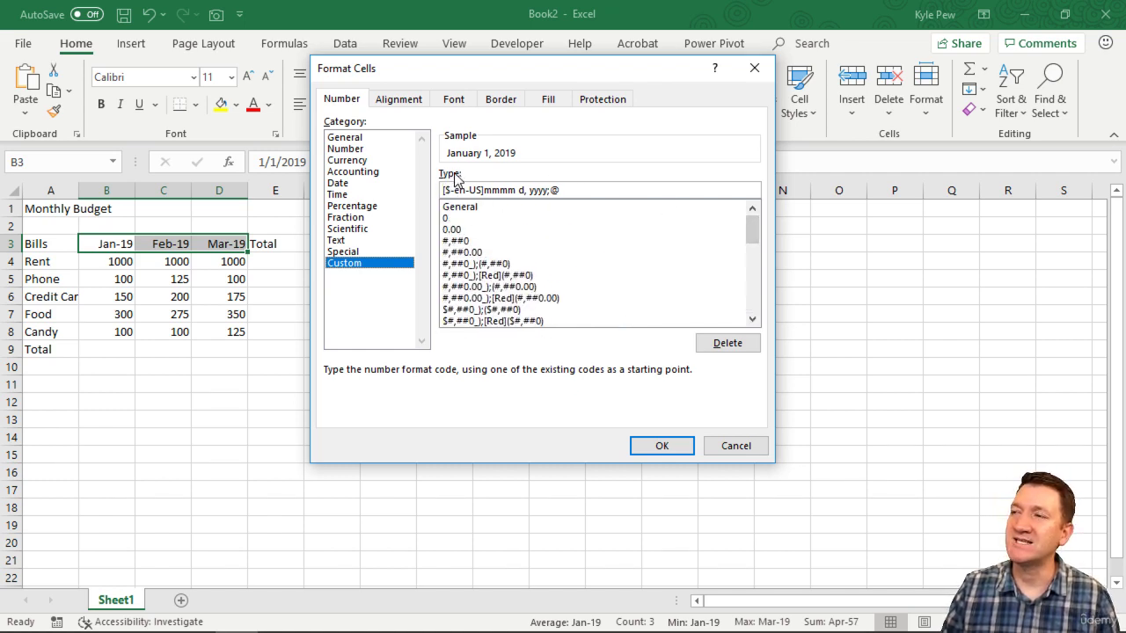
drag(585, 191, 373, 190)
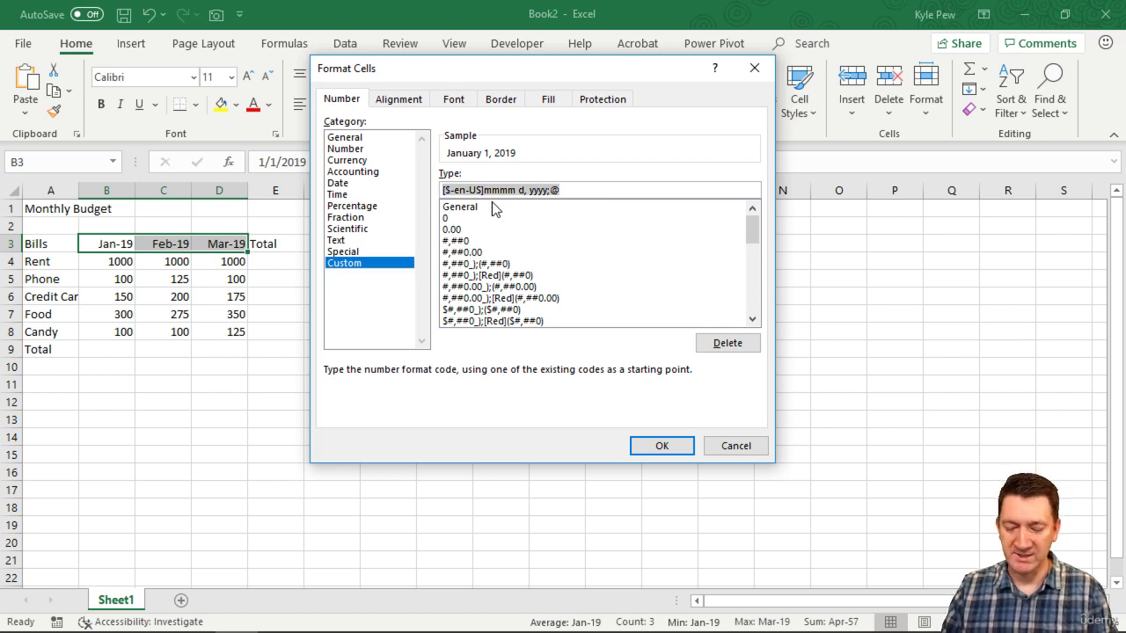
key(Delete)
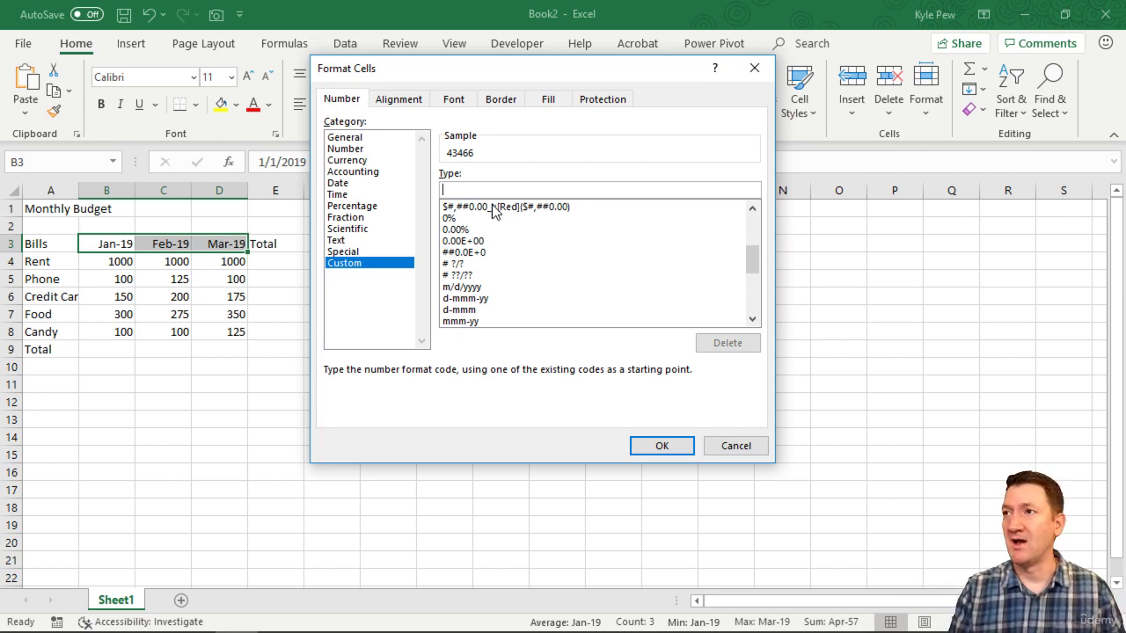
text(mmm)
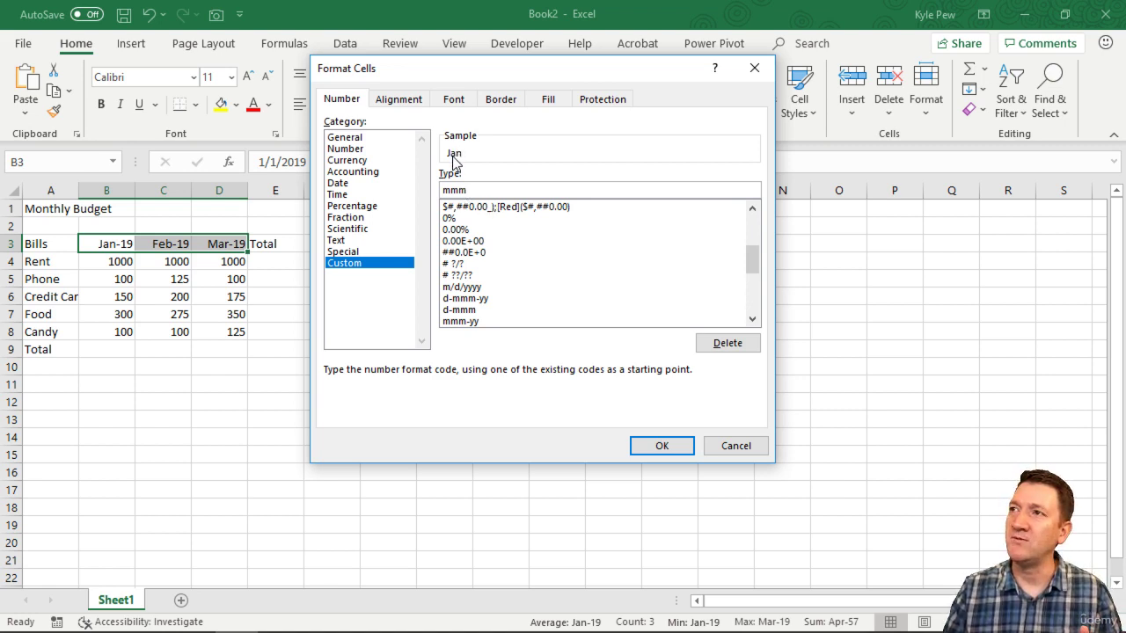
text(-)
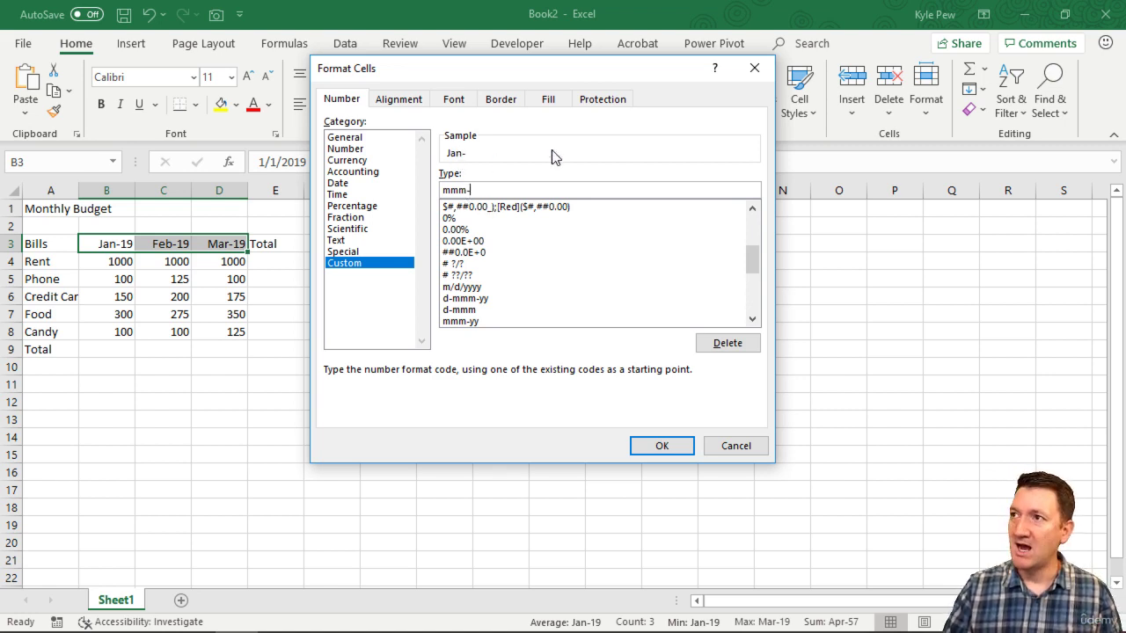
text(yyyy)
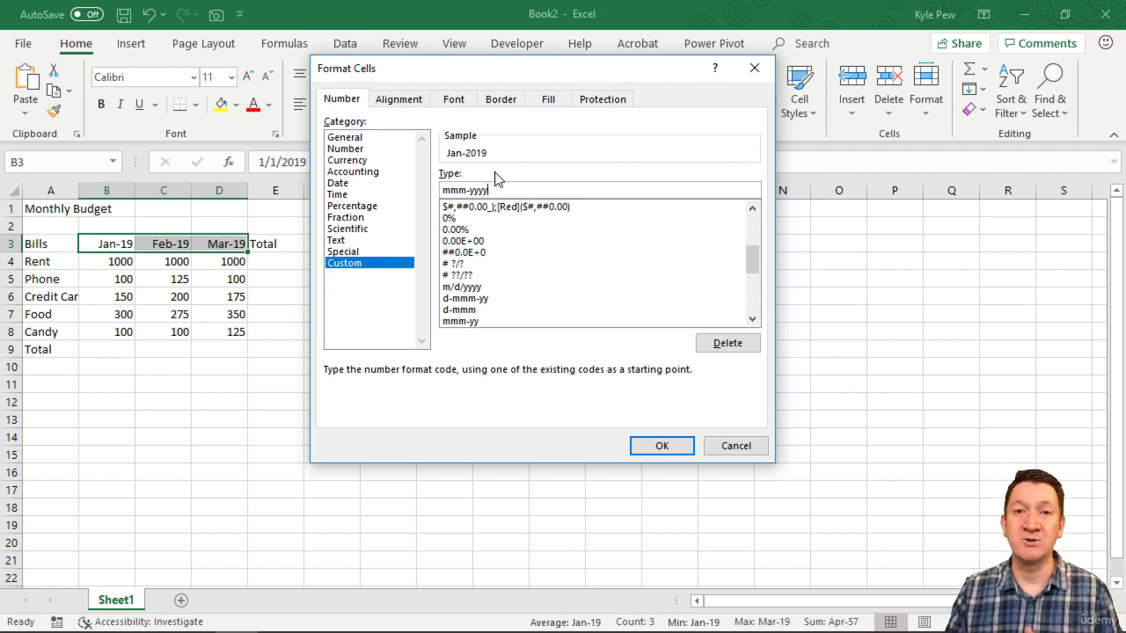
click(660, 445)
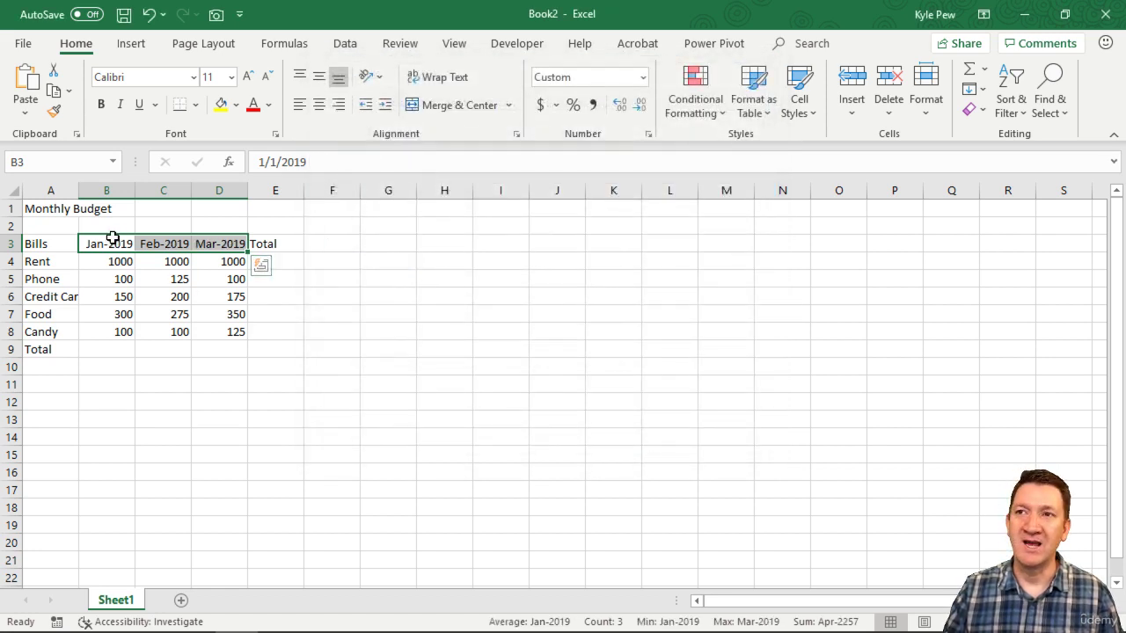